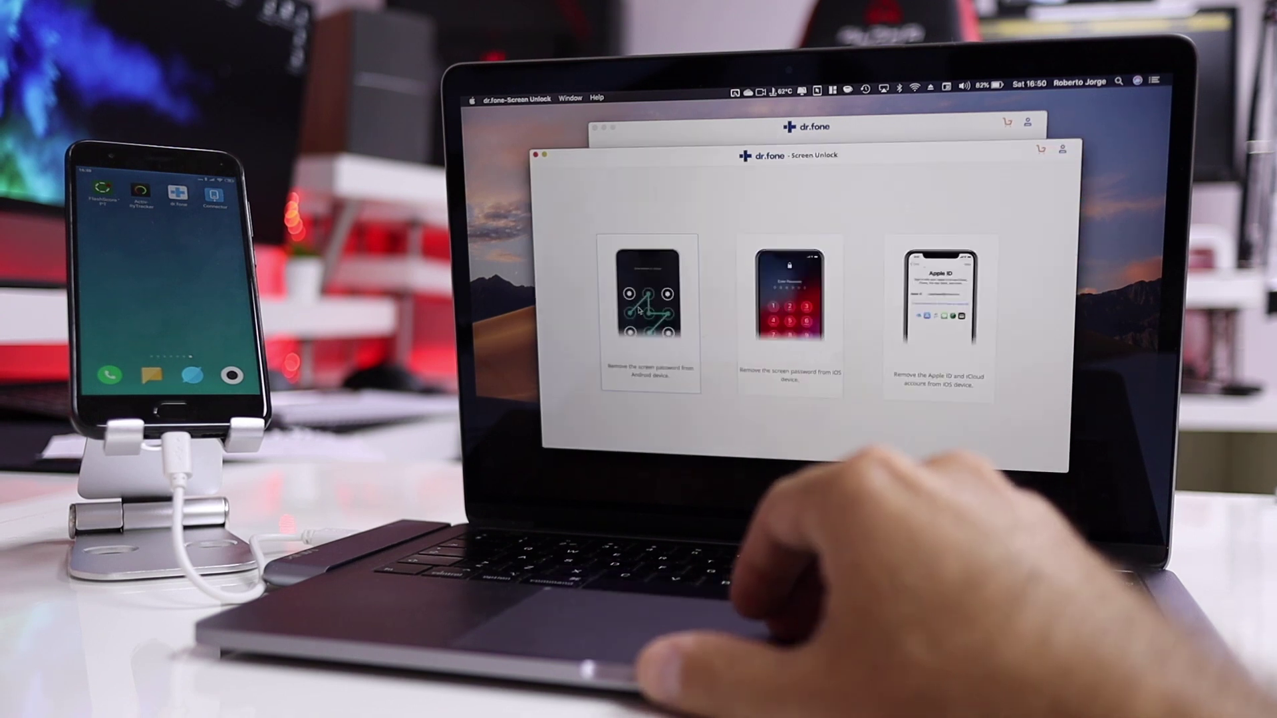
Choose the Android screen lock removal option in dr.fone's Screen Unlock tool.
click(639, 309)
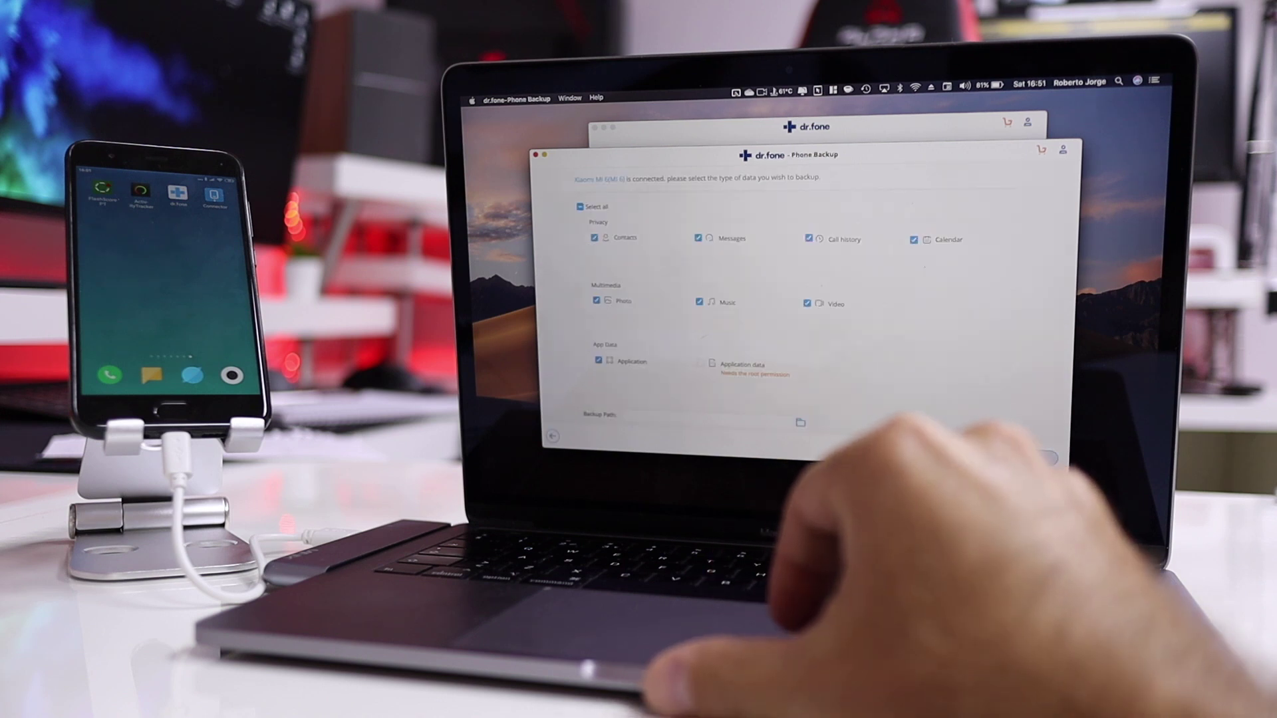
Select the Xiaomi Mi 6 as the device in dr.fone's Phone Manager.
click(1040, 458)
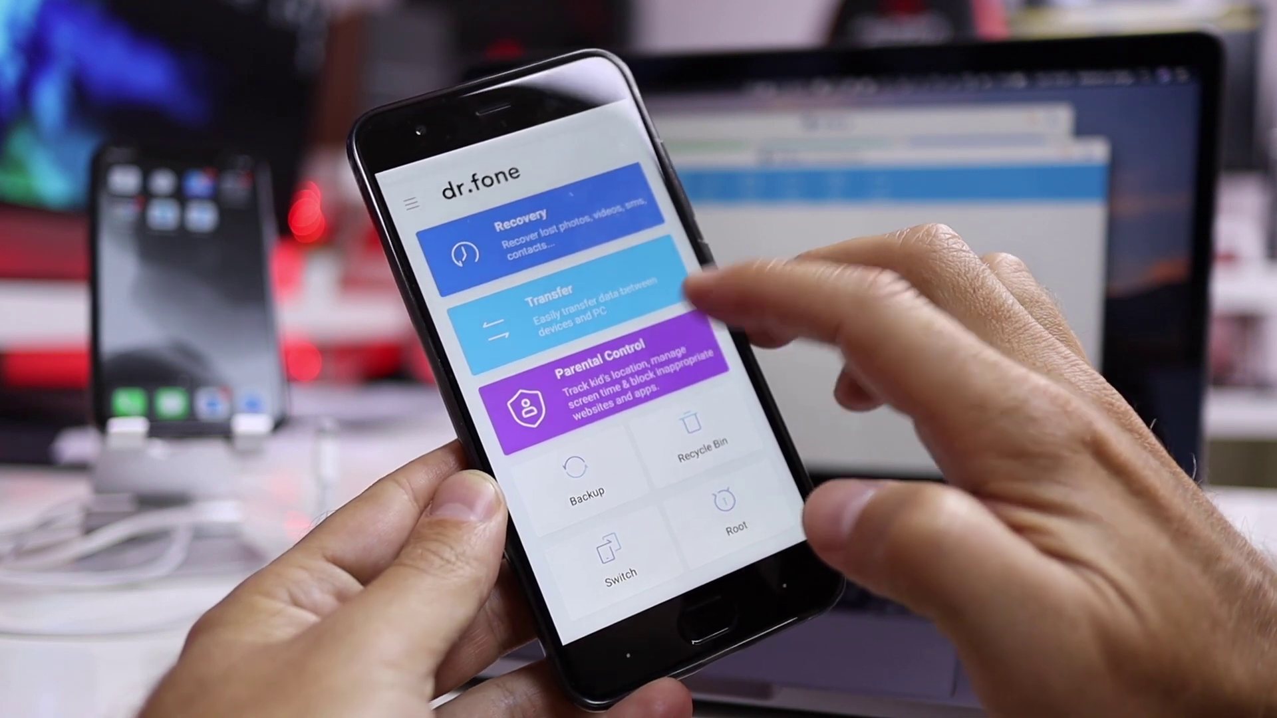
click(601, 379)
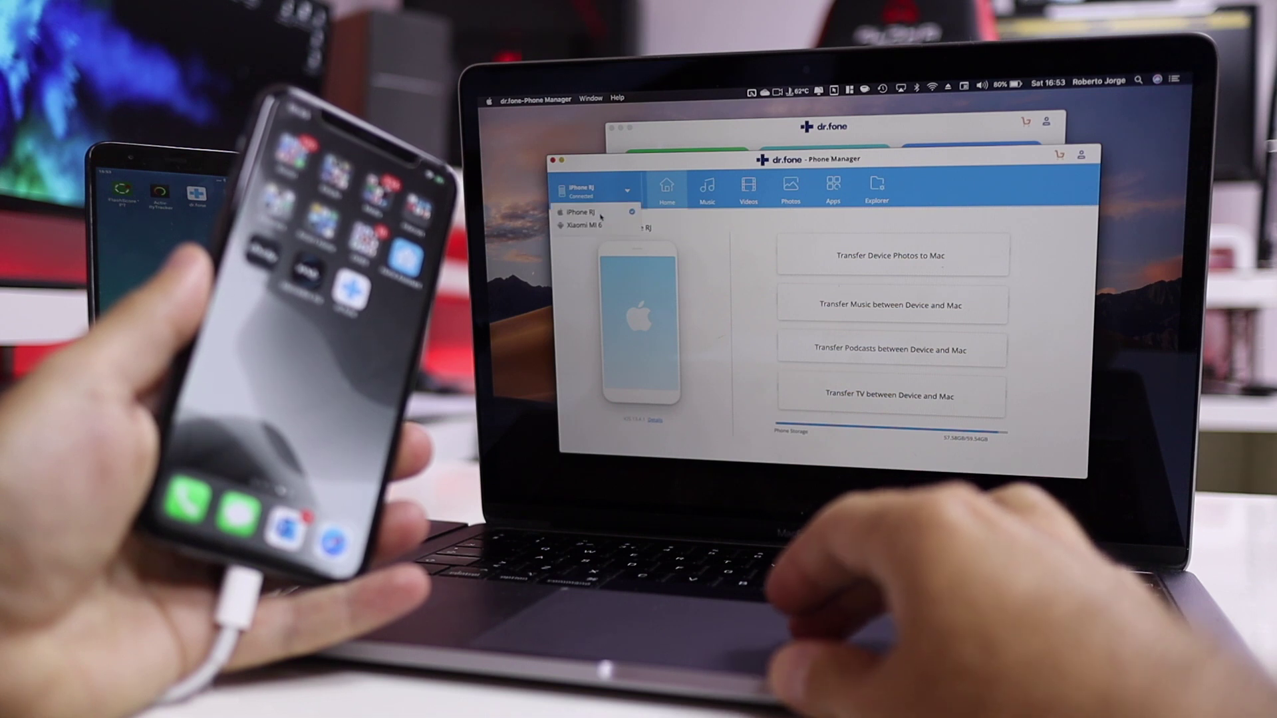
click(618, 225)
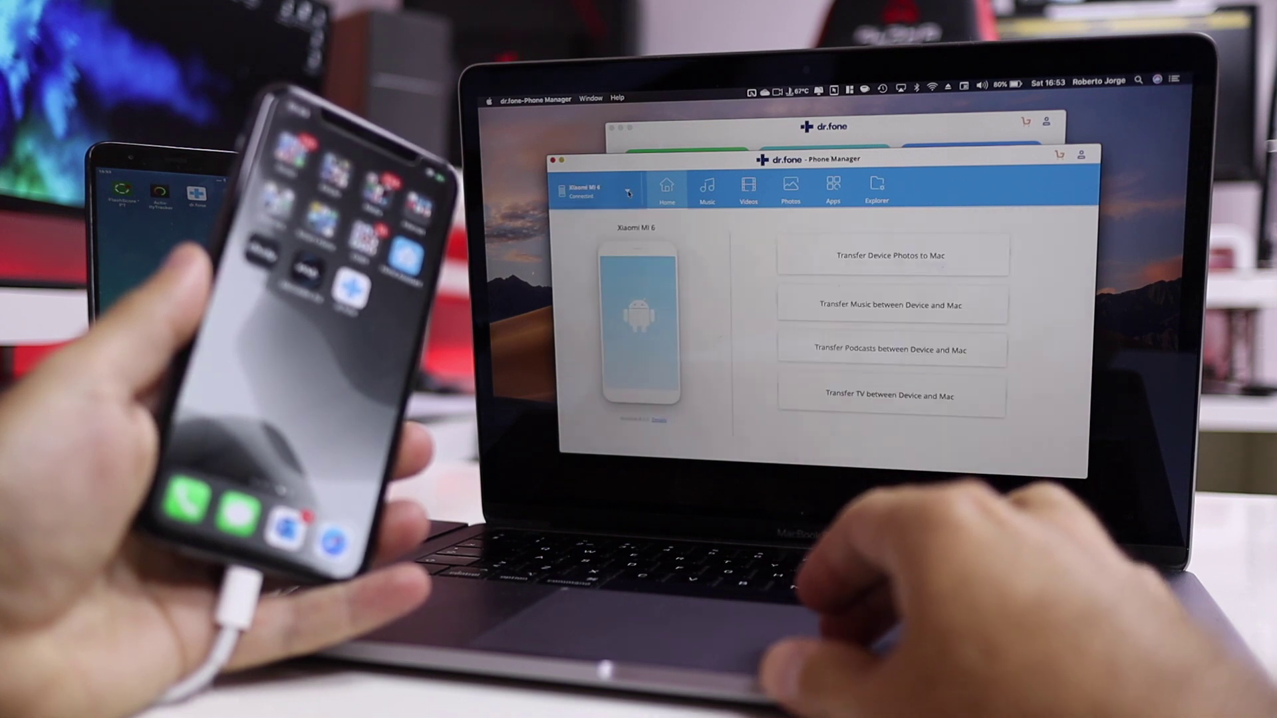
click(627, 191)
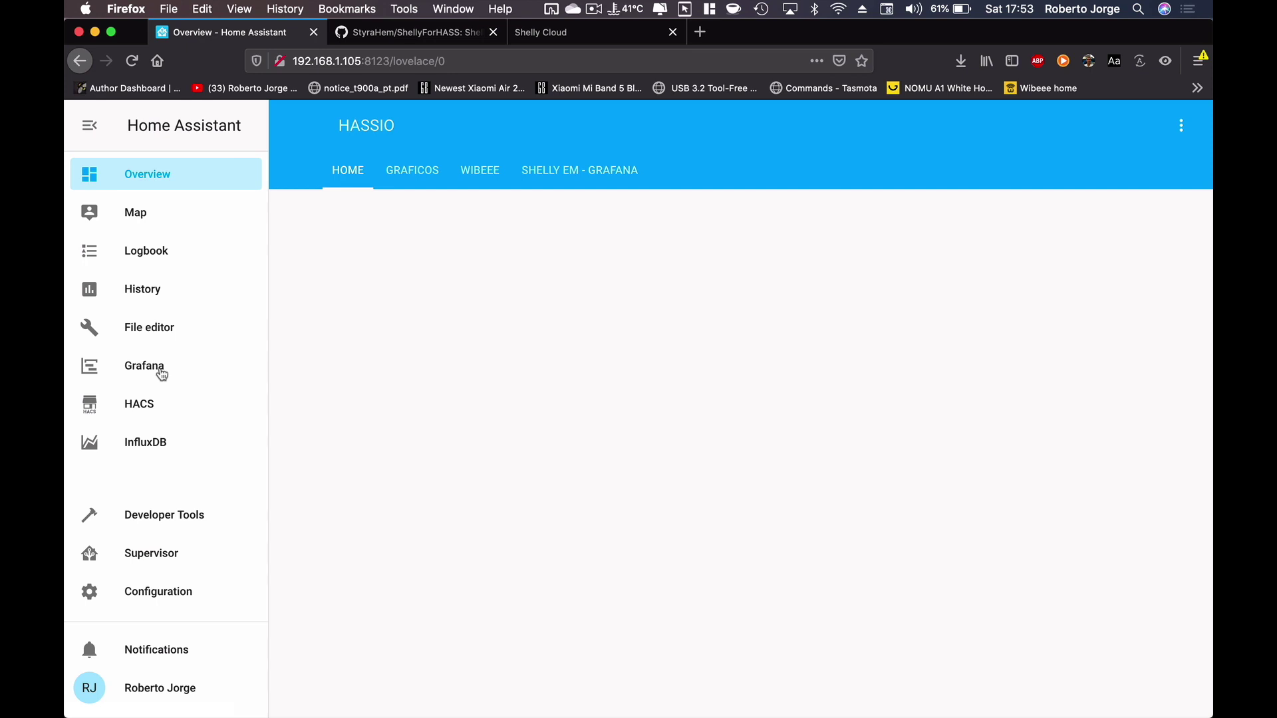
Search HACS integrations for 'shell' and reinstall the ShellyForHass integration.
click(147, 407)
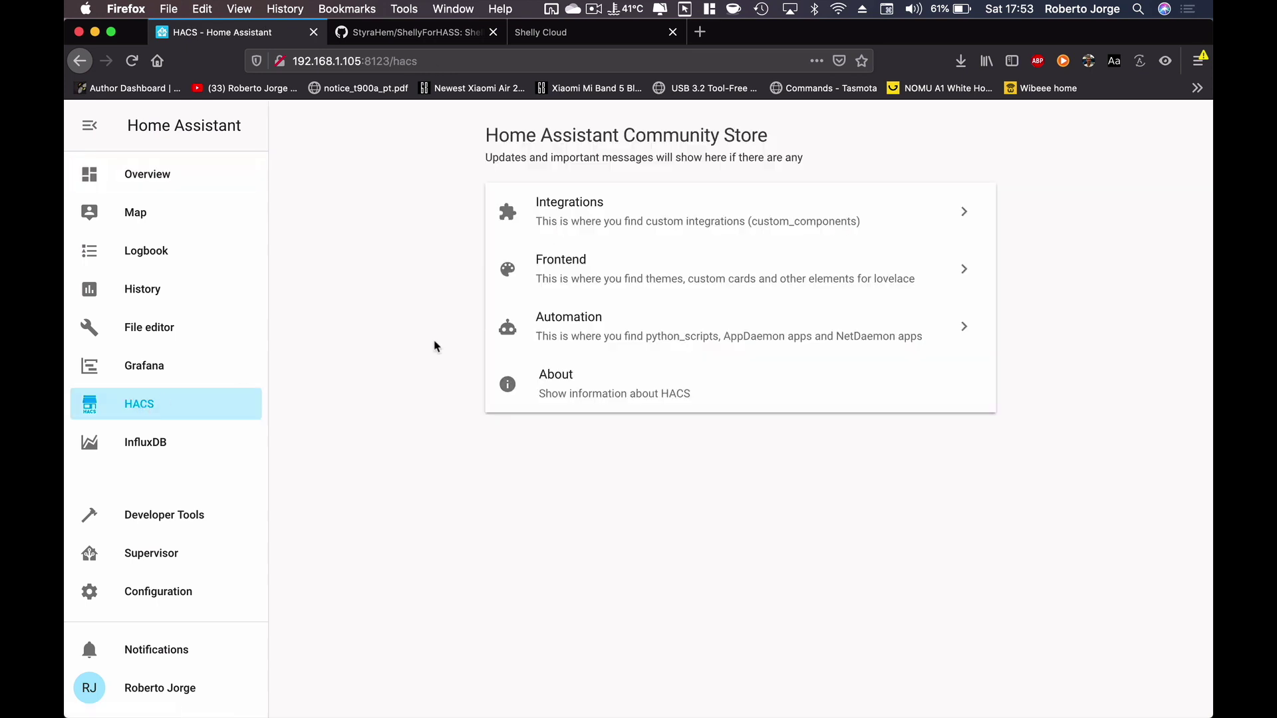
click(584, 224)
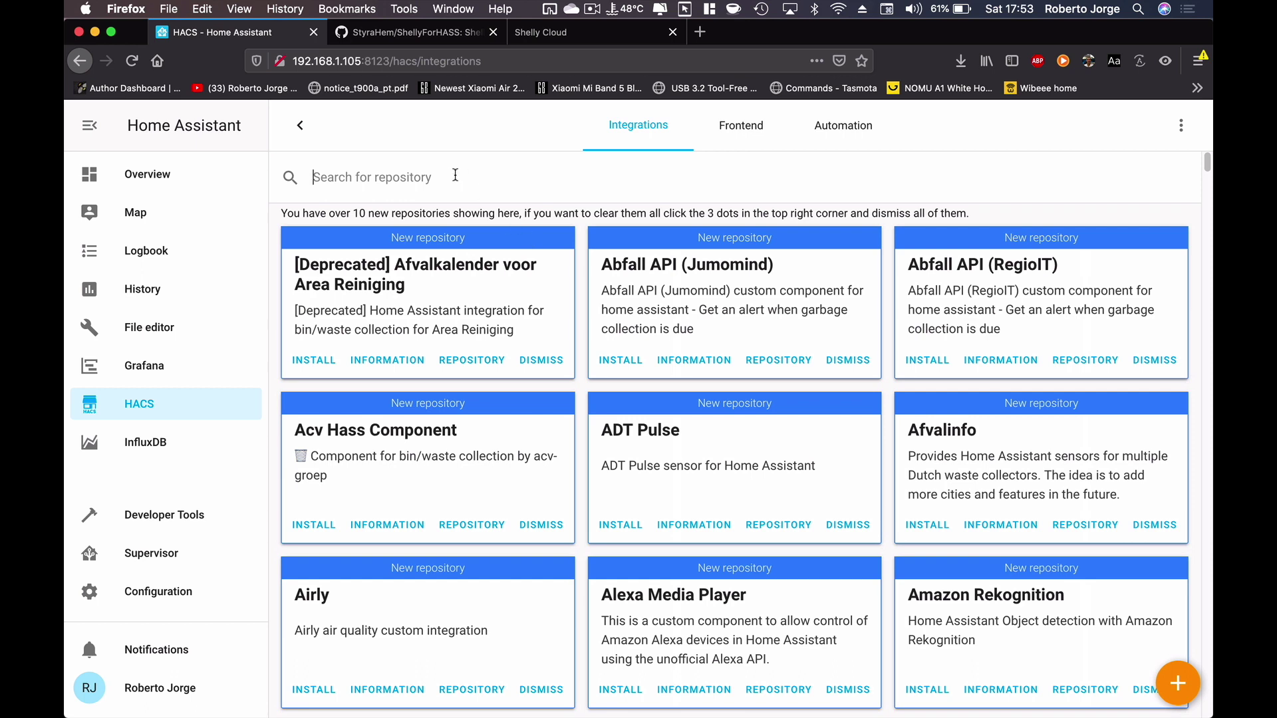
text(shelly)
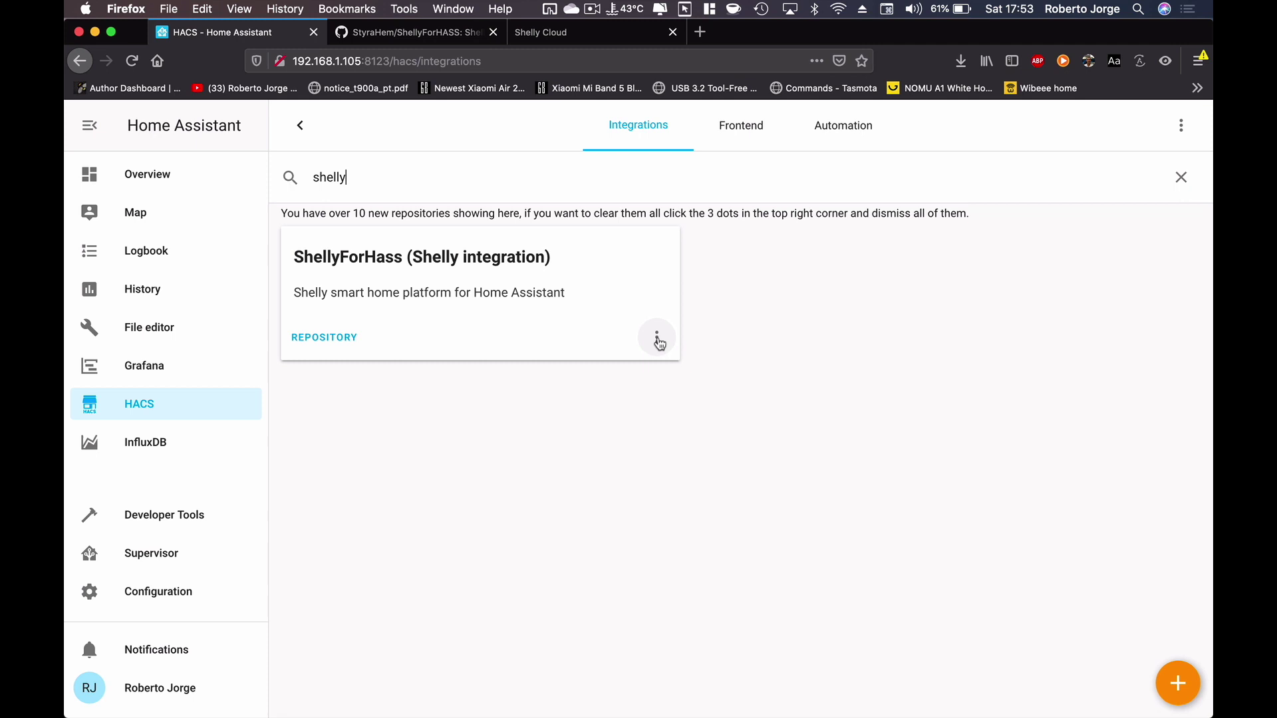
click(657, 339)
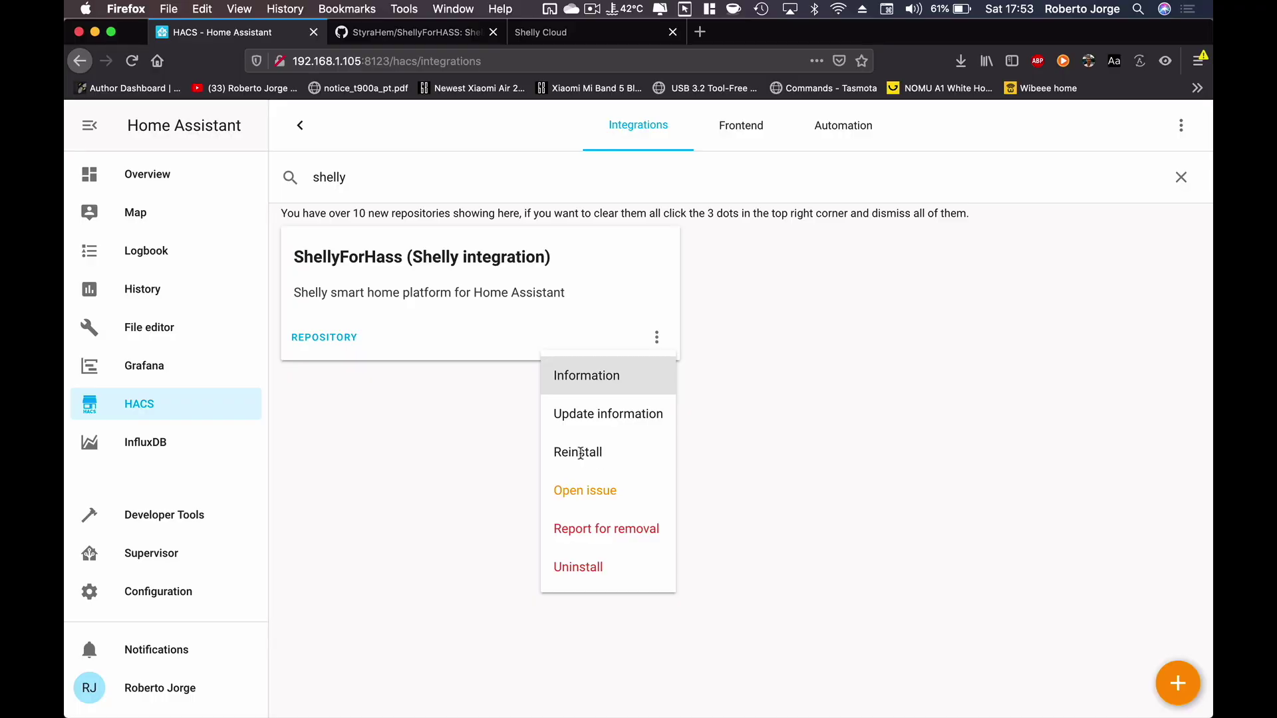
click(579, 453)
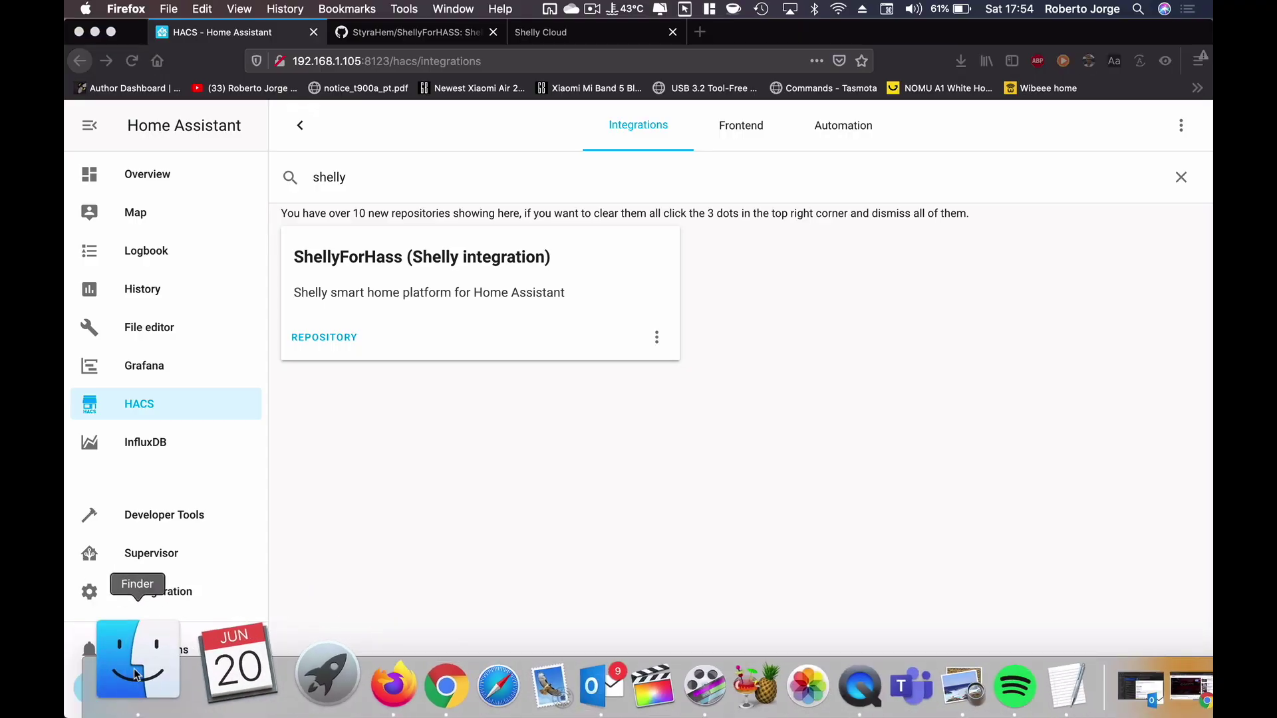
click(123, 663)
Browse to config/custom_components/shelly on the 192.168.1.105 server share.
scroll(191, 406, down, 5)
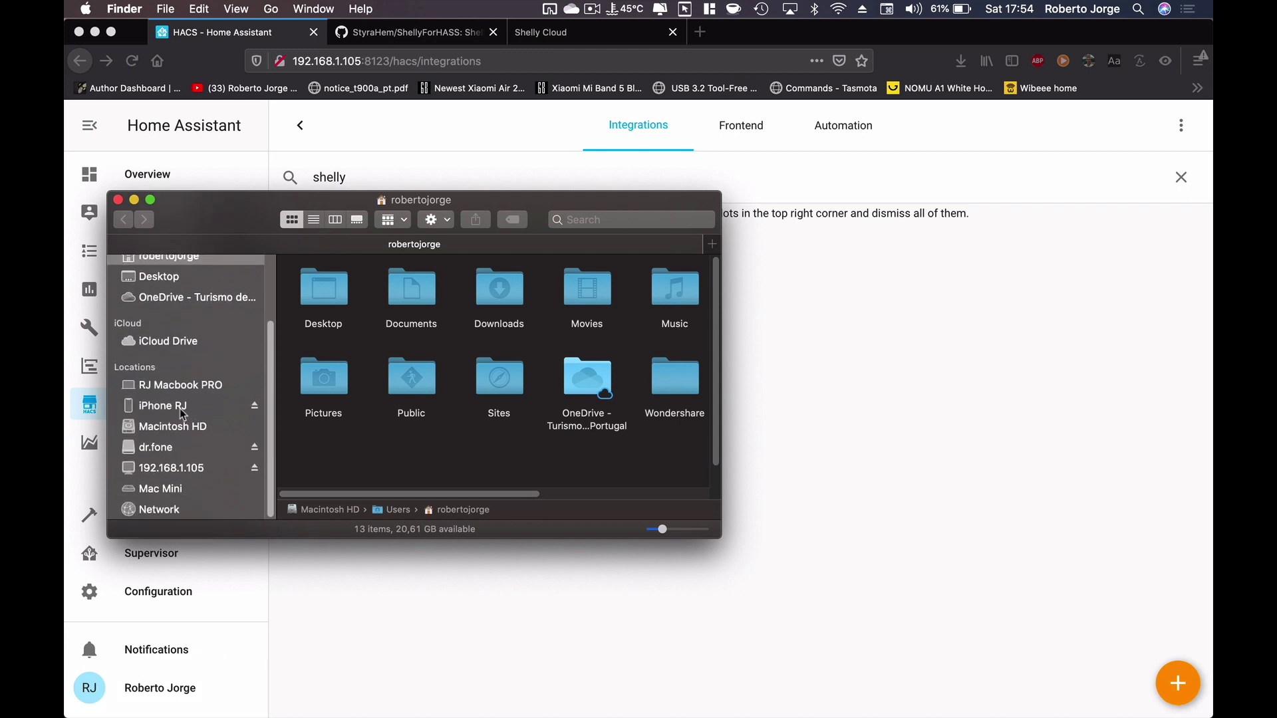
click(171, 468)
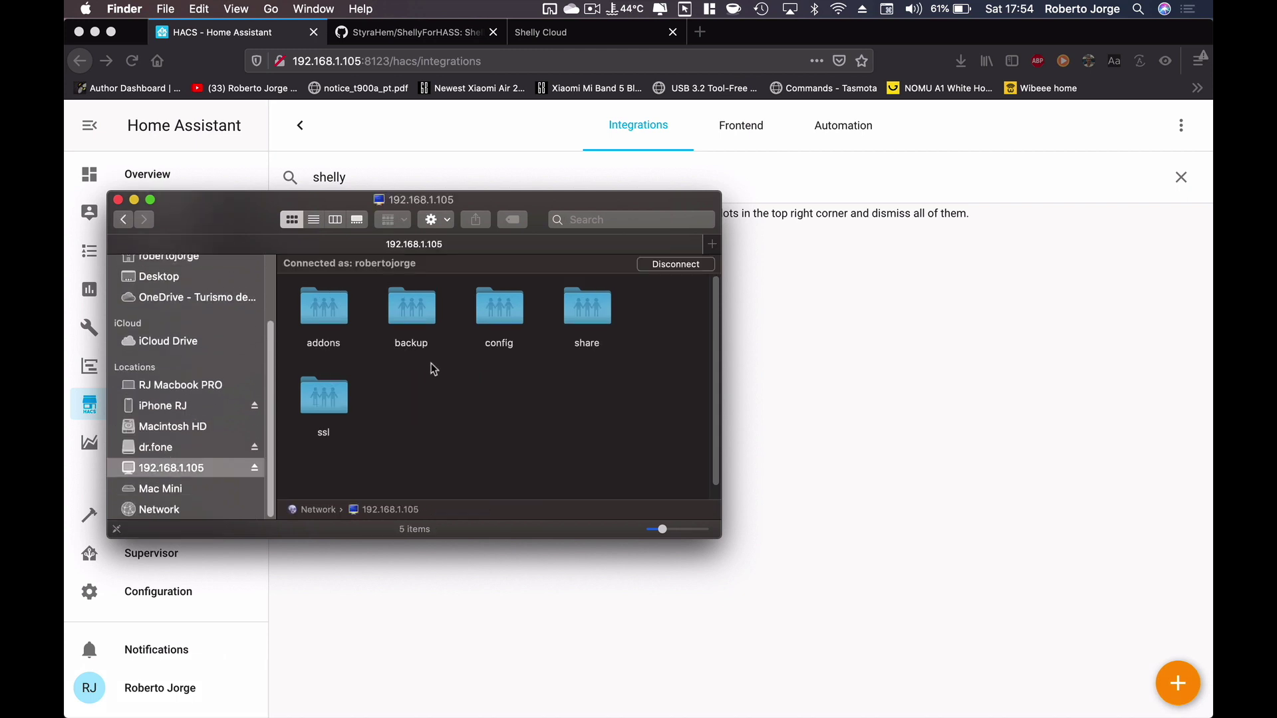
double_click(501, 314)
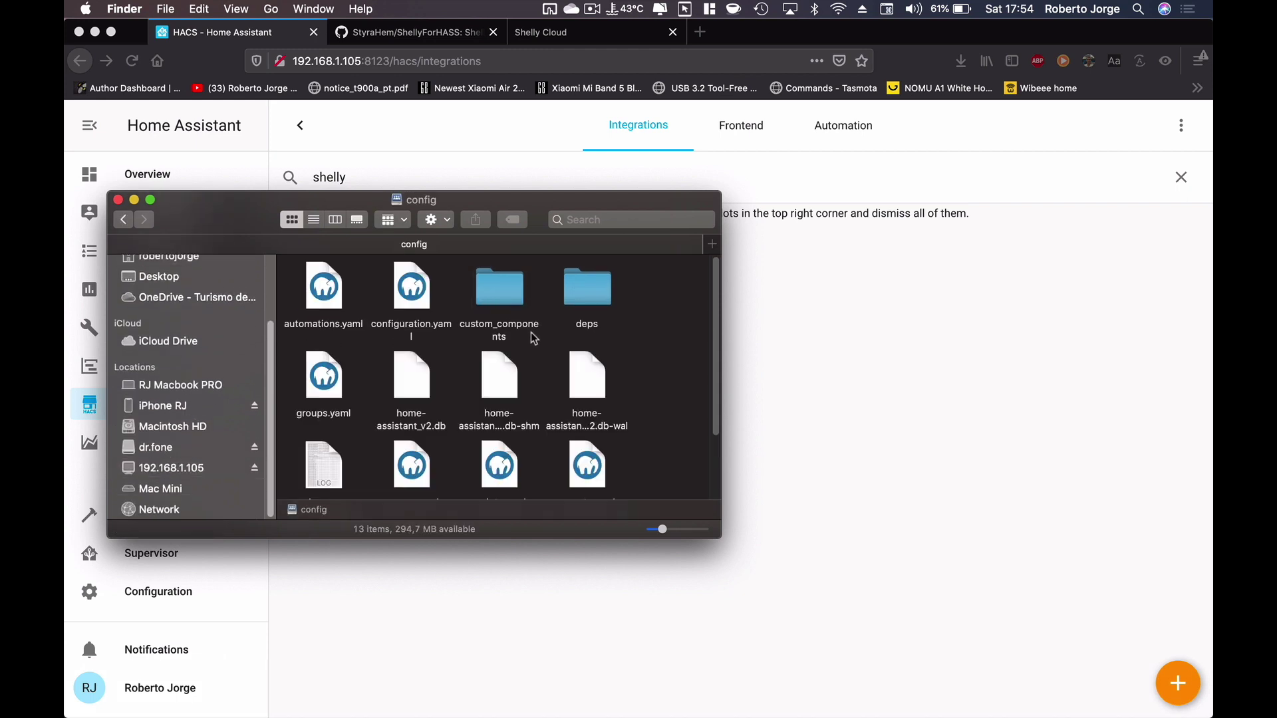
double_click(507, 291)
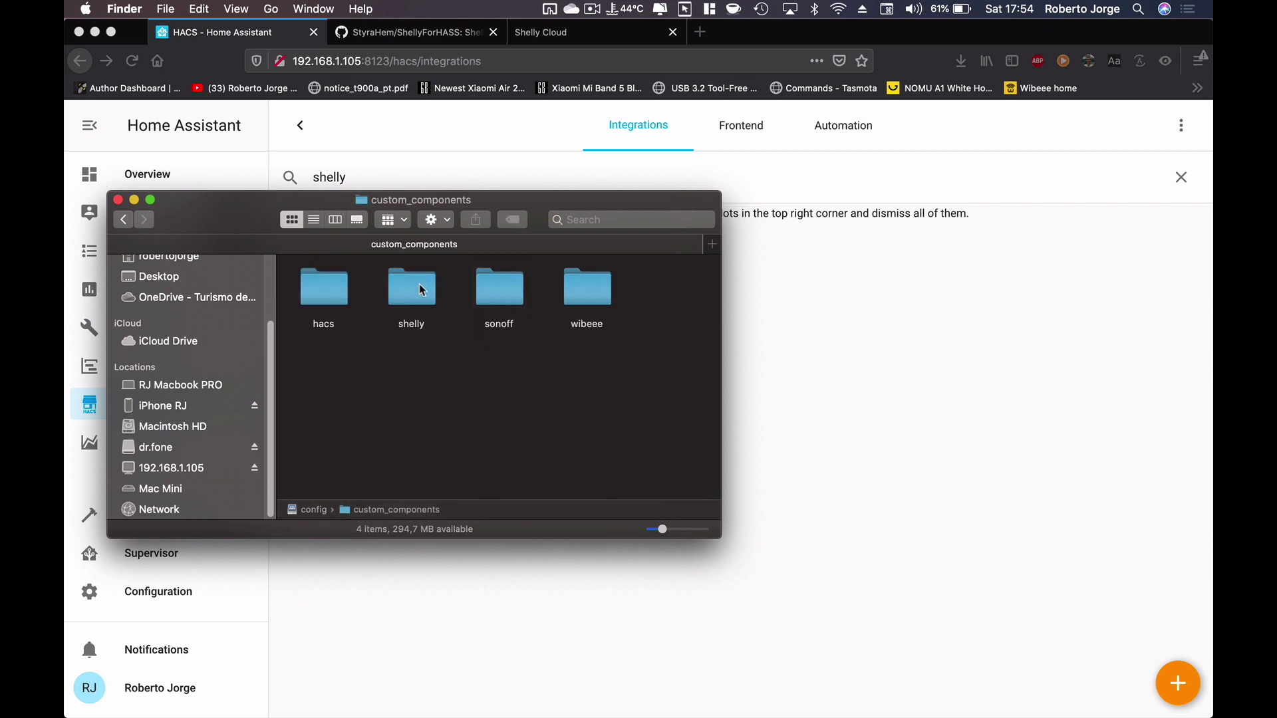
double_click(420, 290)
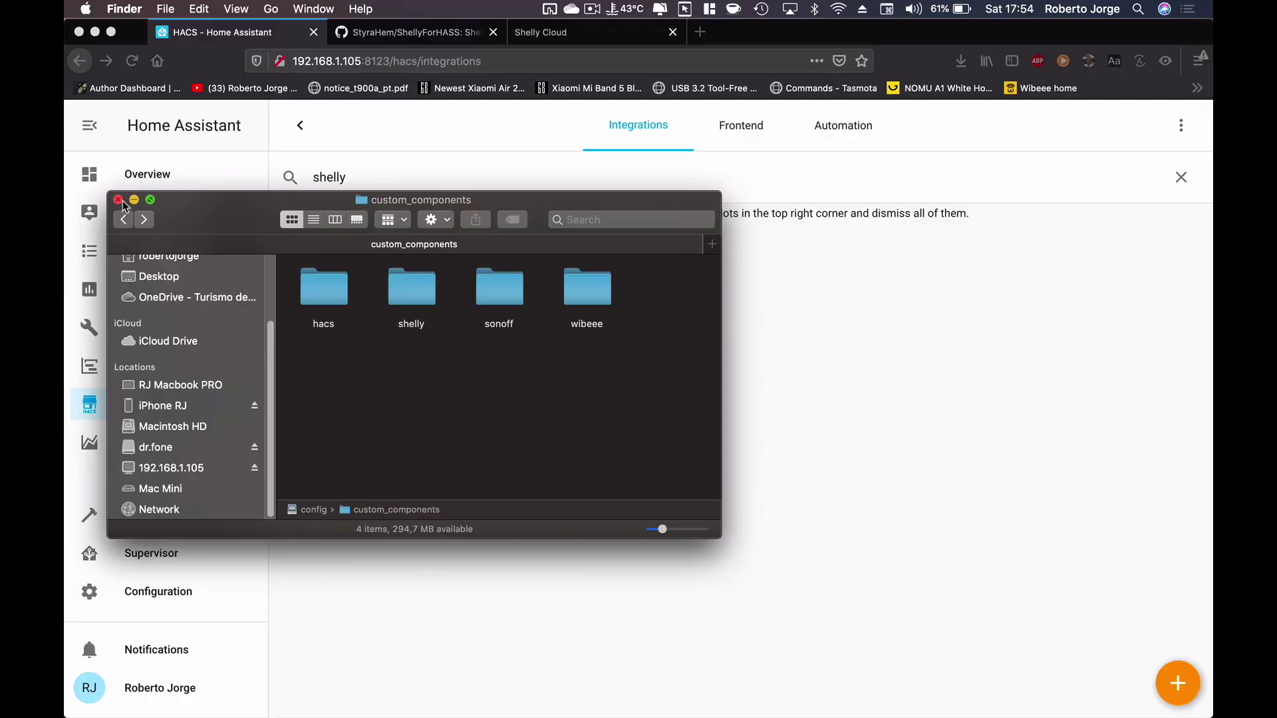
Select the 'Get device name from Shelly Cloud' code example in the ShellyForHASS README.
key(super+w)
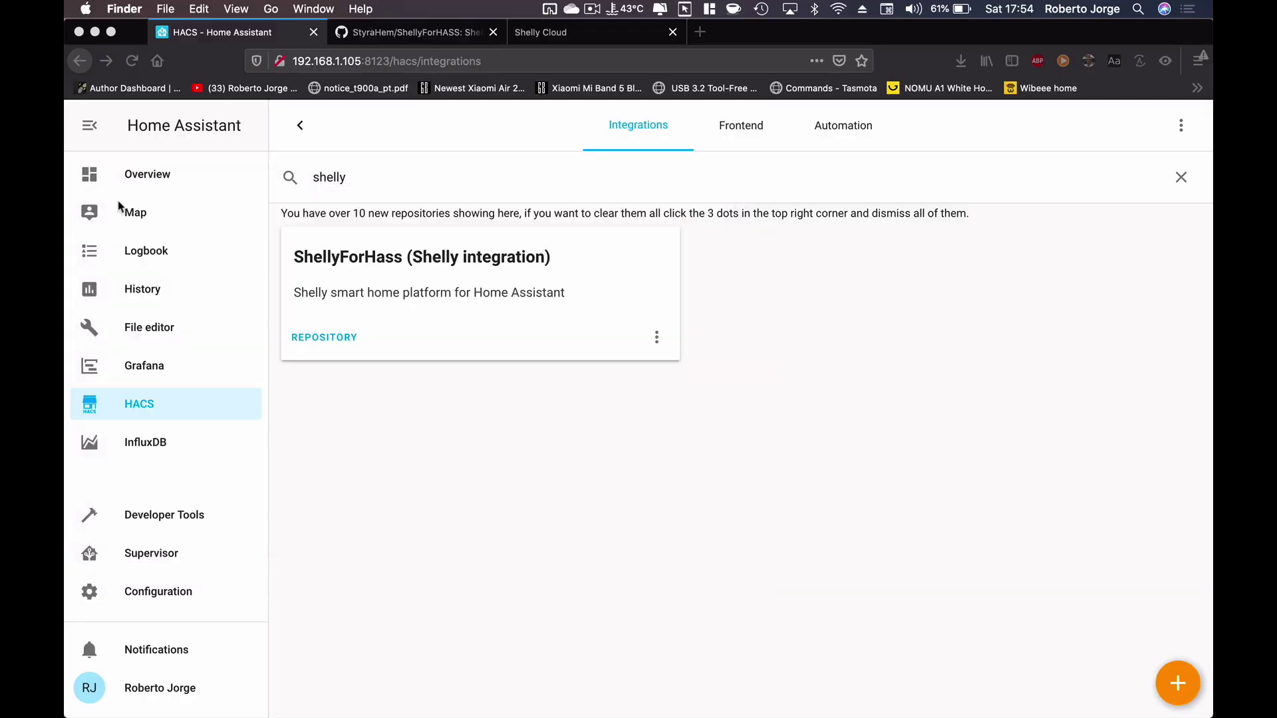
click(406, 34)
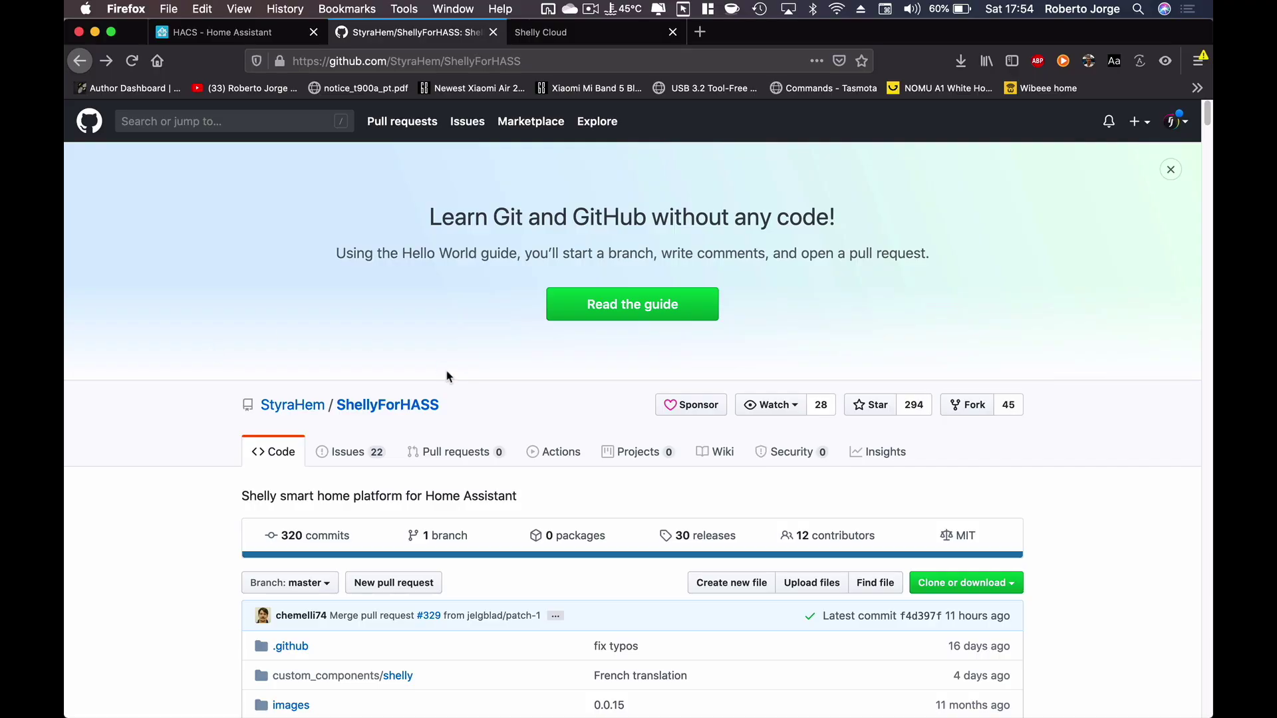
scroll(208, 392, down, 20)
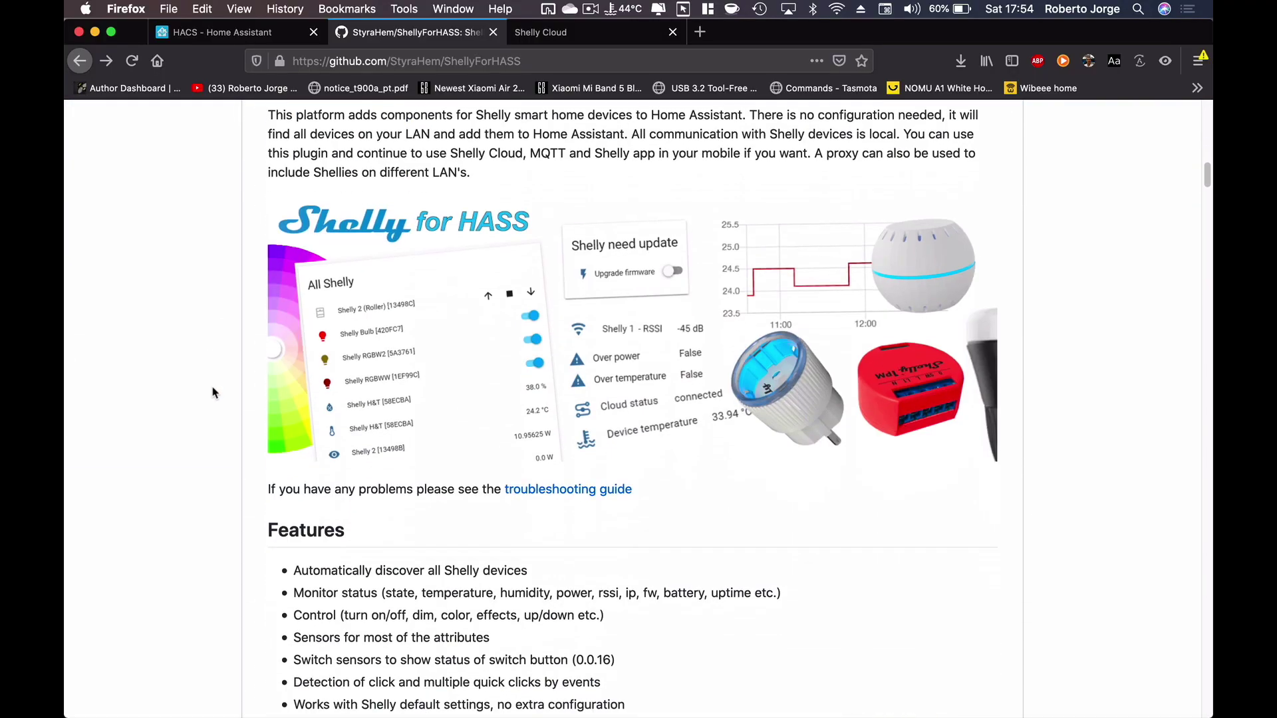
scroll(213, 392, down, 15)
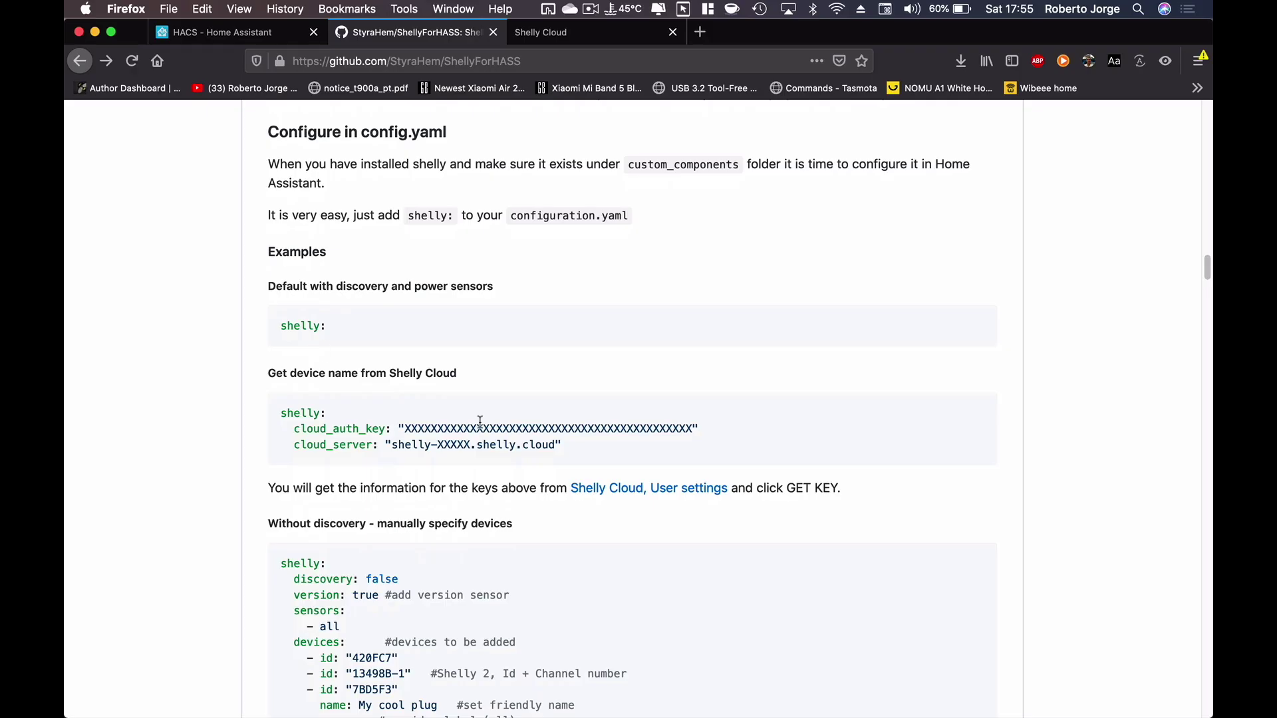
drag(567, 445, 282, 412)
key(super+c)
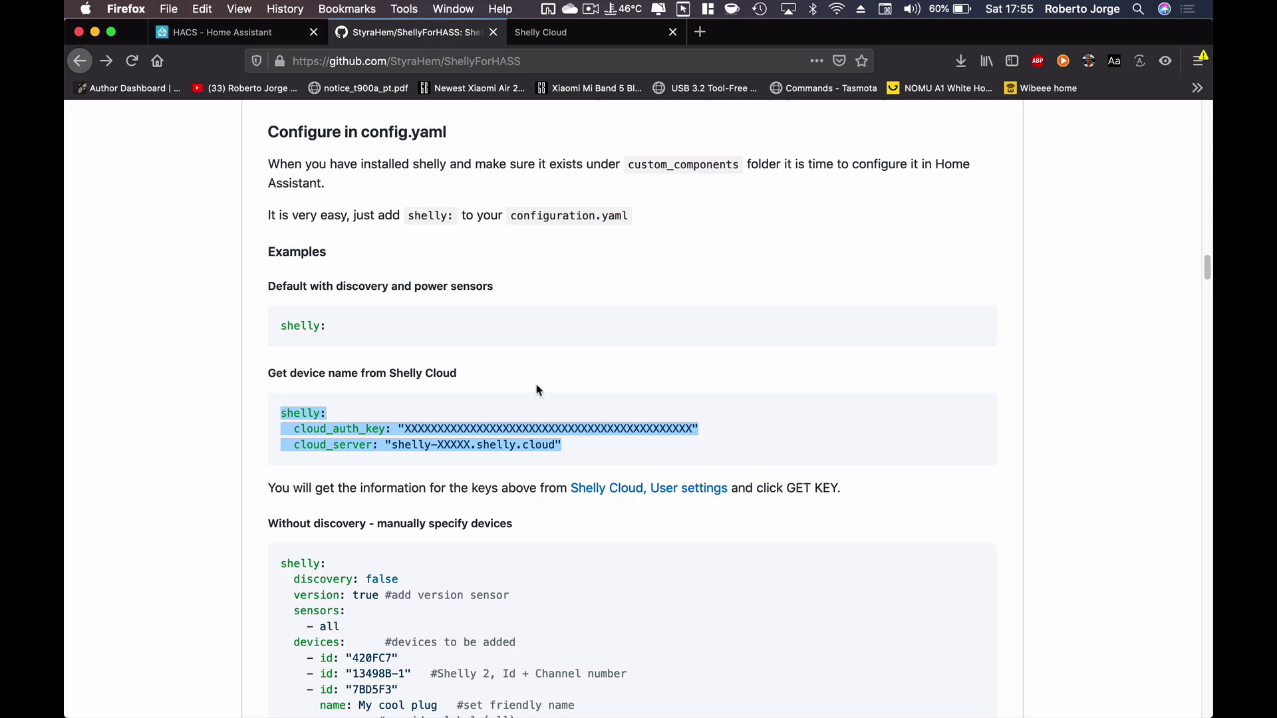
click(229, 39)
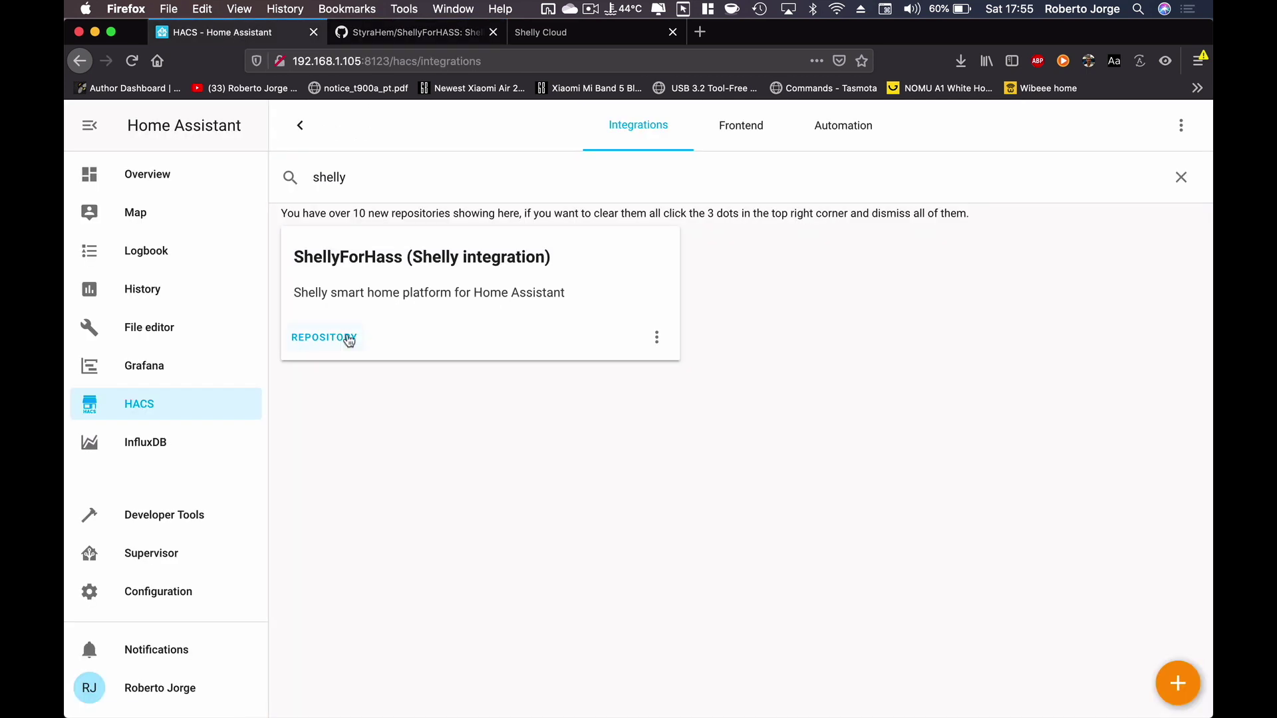
Paste a shelly block with cloud_auth_key and cloud_server placeholders after line 29.
click(145, 327)
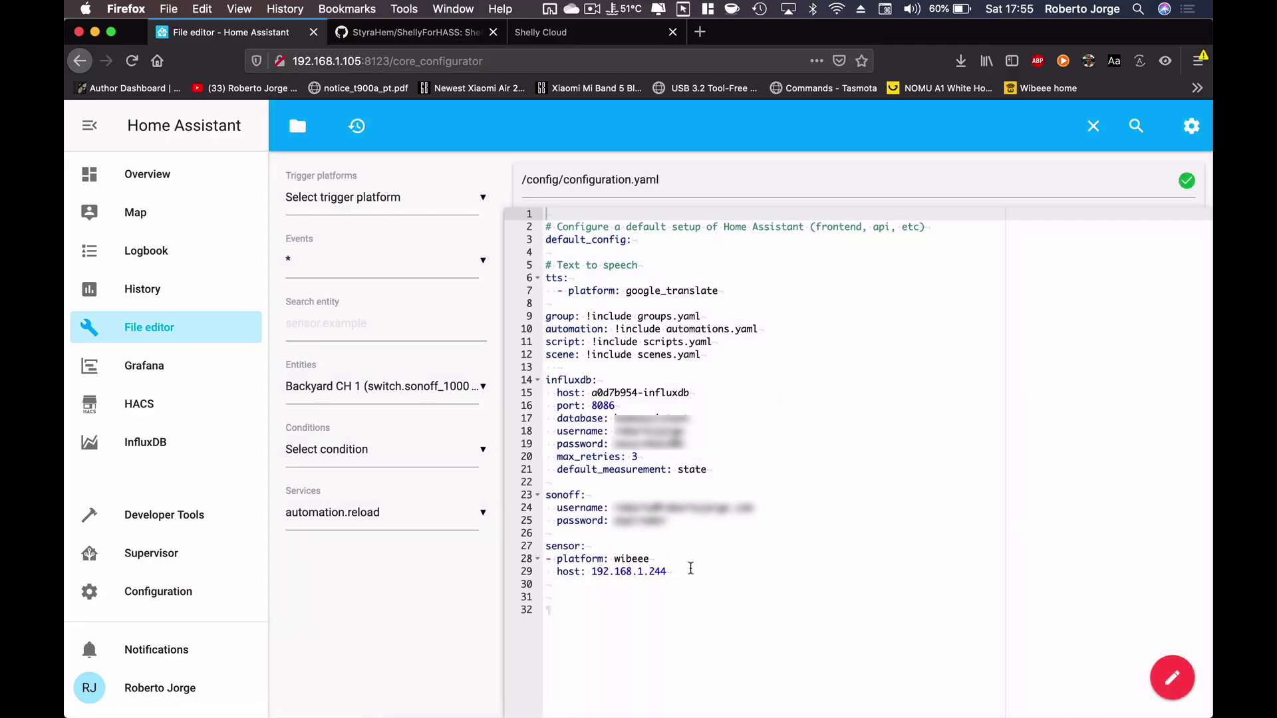
click(674, 573)
key(Return)
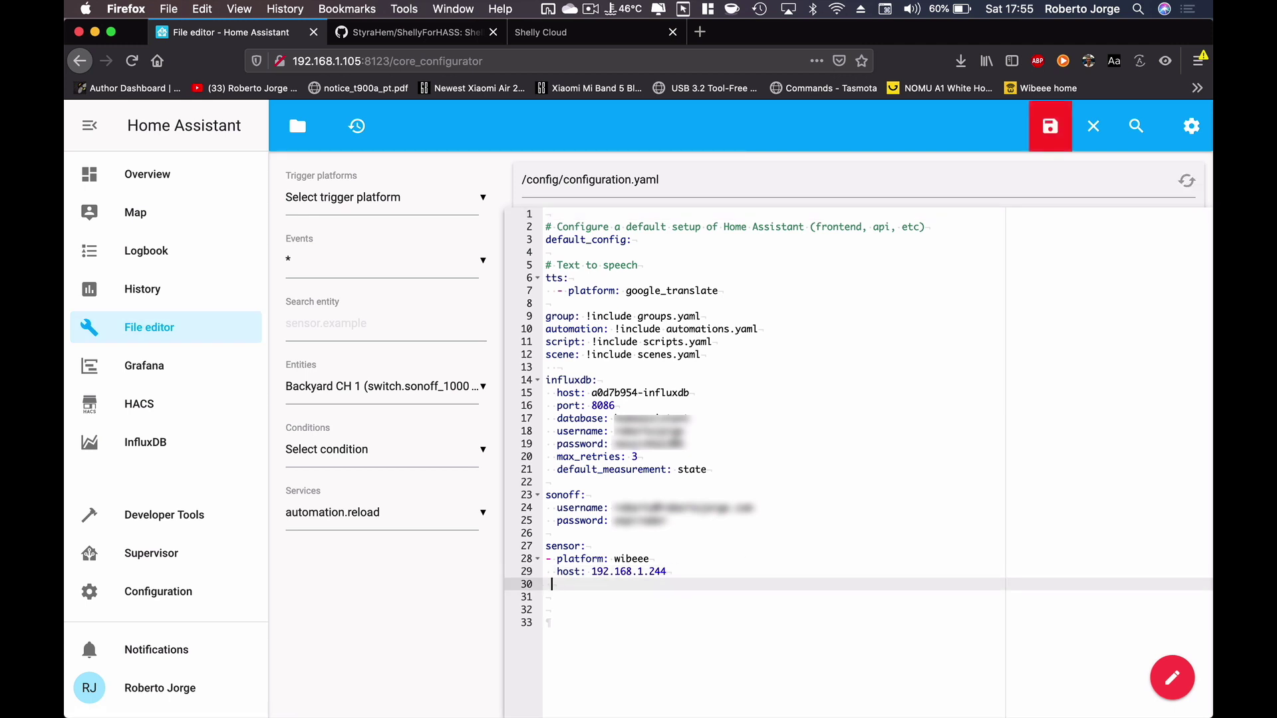
key(Return)
key(super+v)
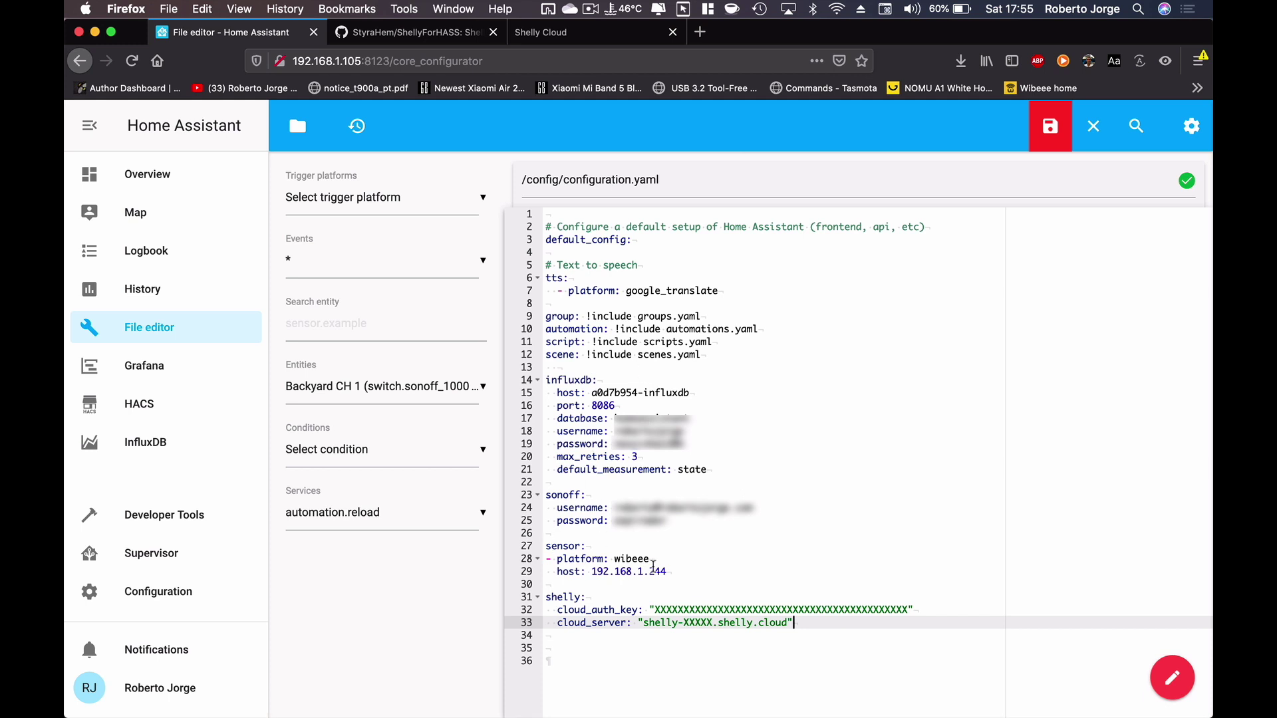
drag(655, 609, 898, 610)
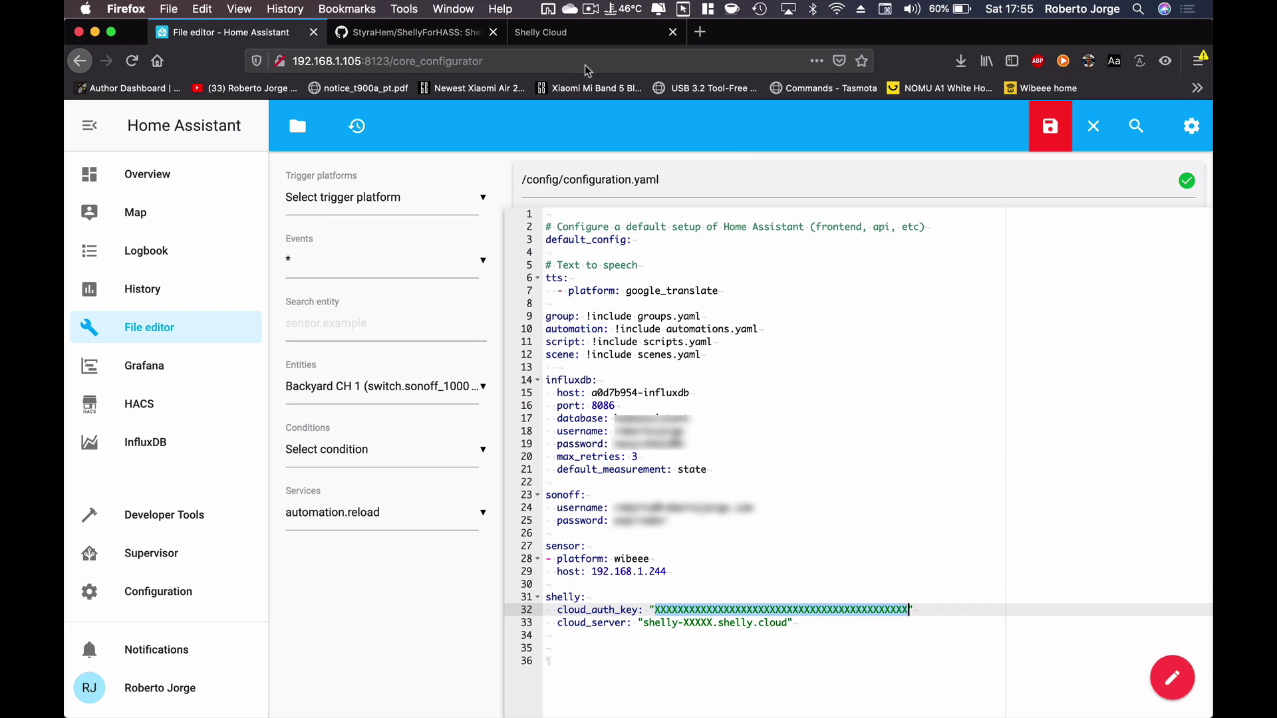
click(568, 33)
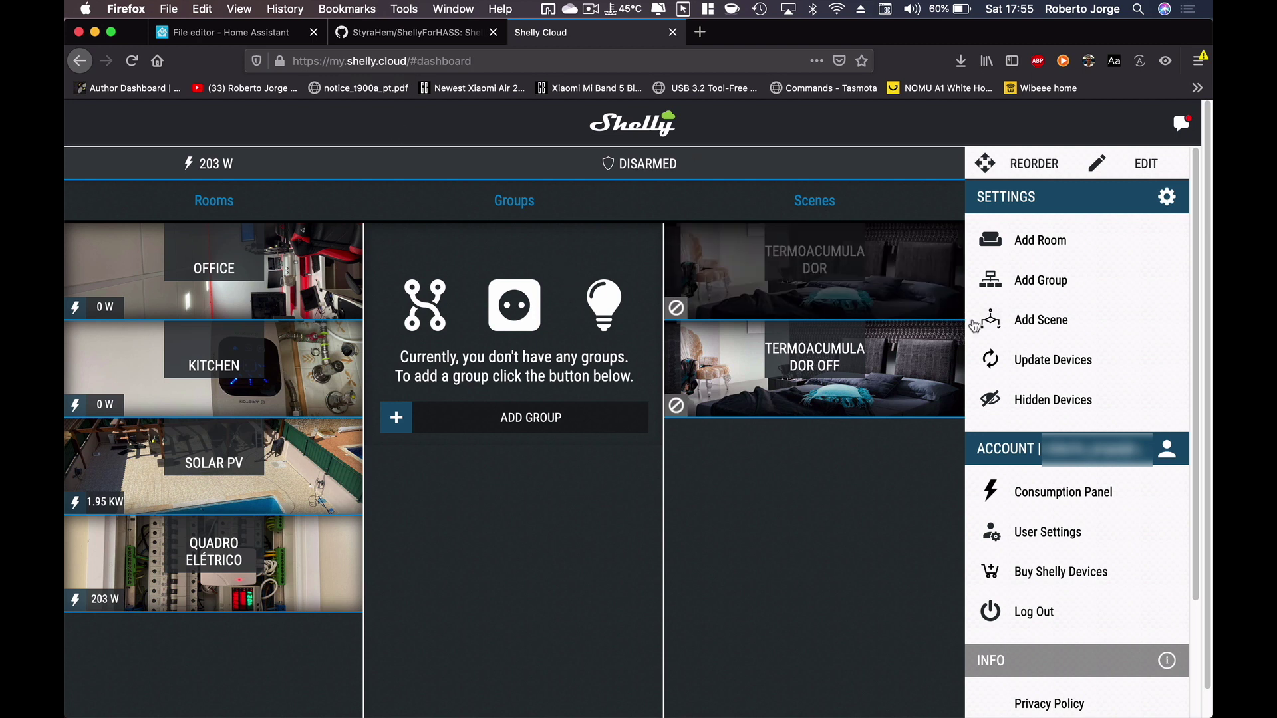
Paste the Shelly Cloud authorization key into cloud_auth_key in configuration.yaml.
click(1067, 537)
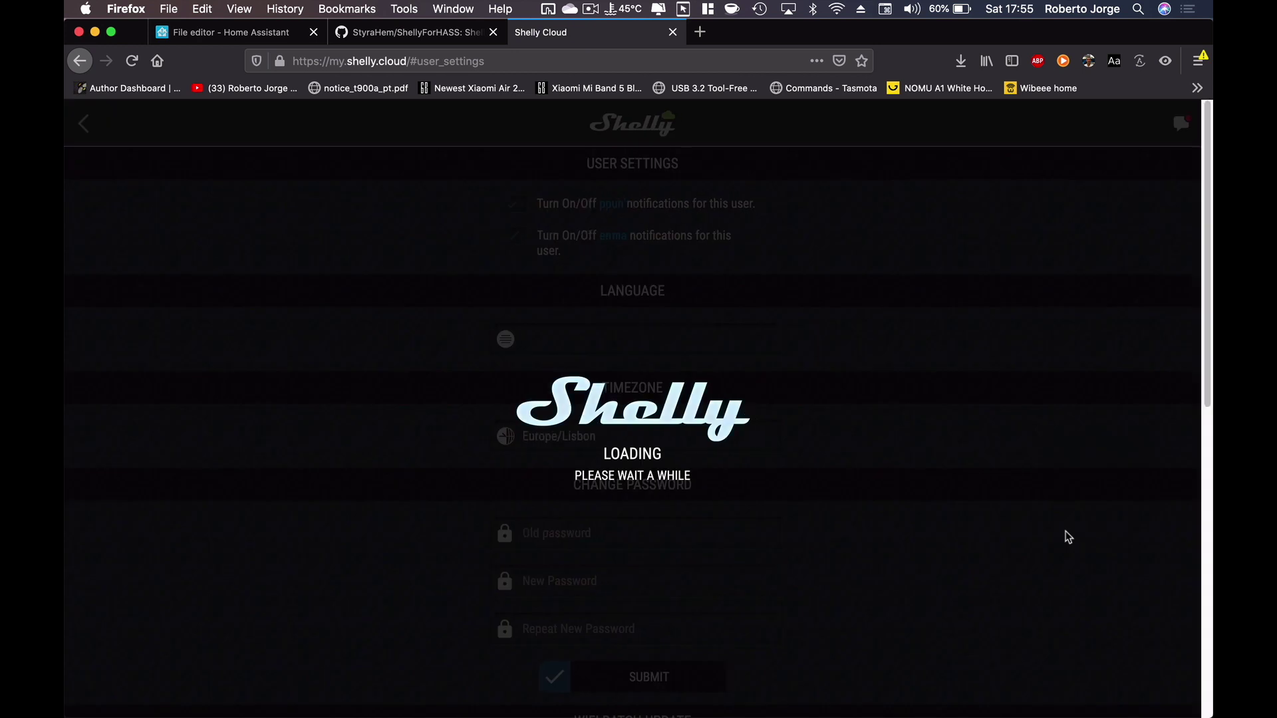
scroll(659, 299, down, 10)
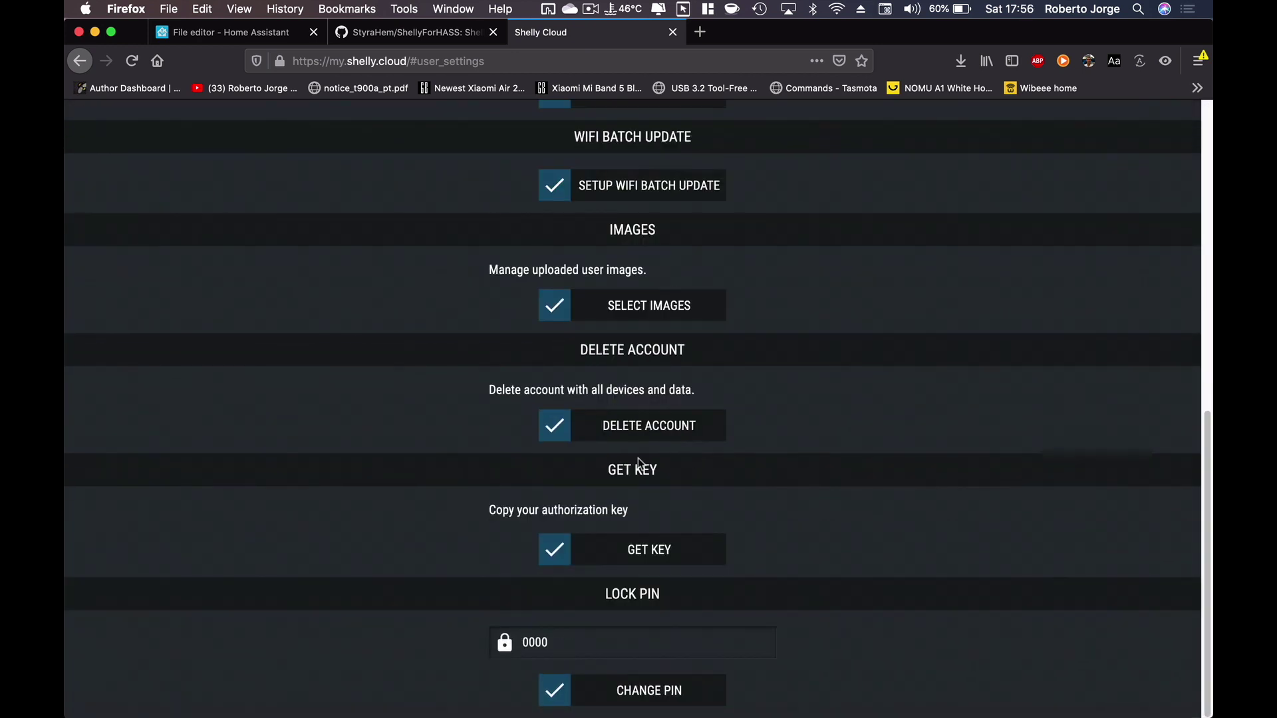
click(675, 554)
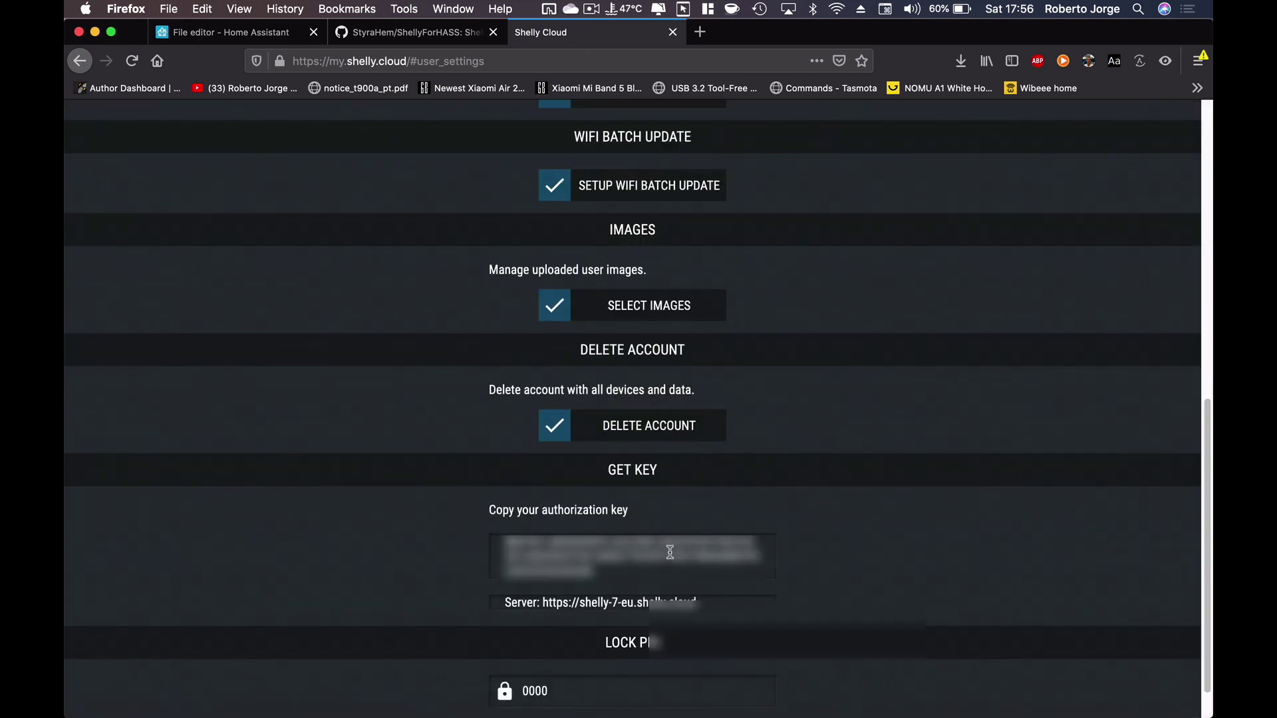
drag(599, 572, 504, 536)
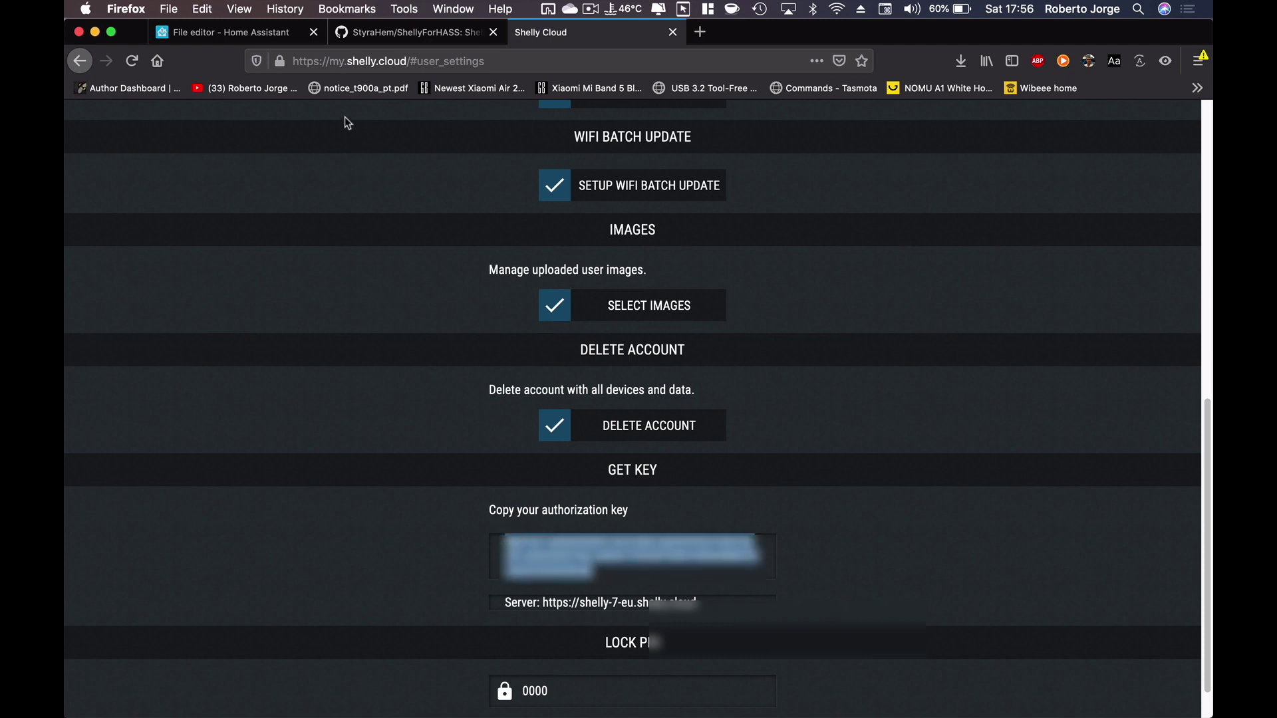
click(233, 31)
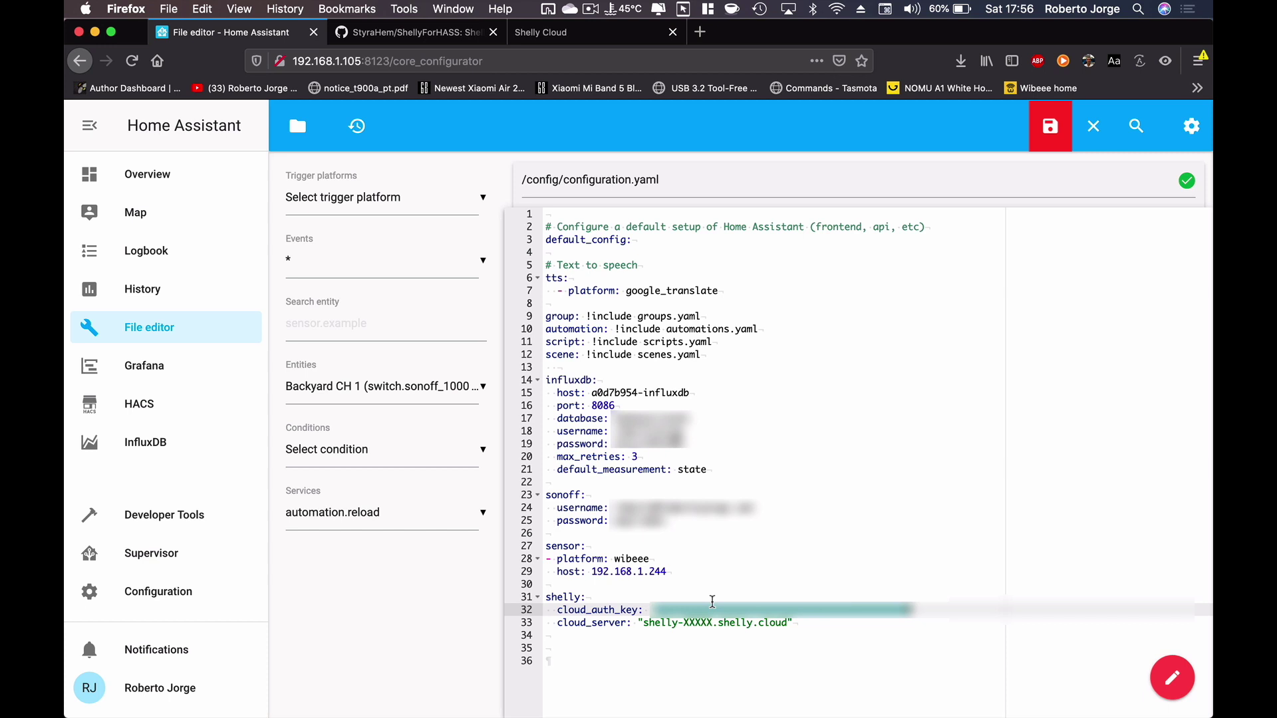
key(super+v)
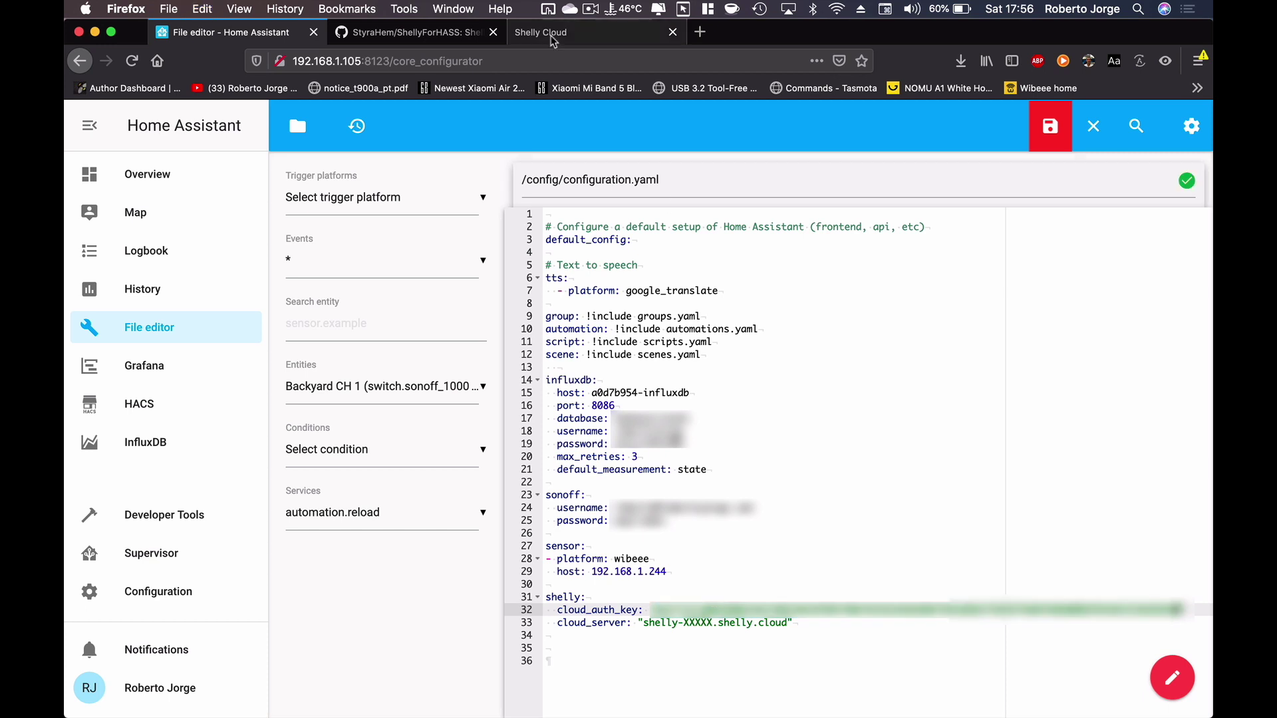
click(557, 36)
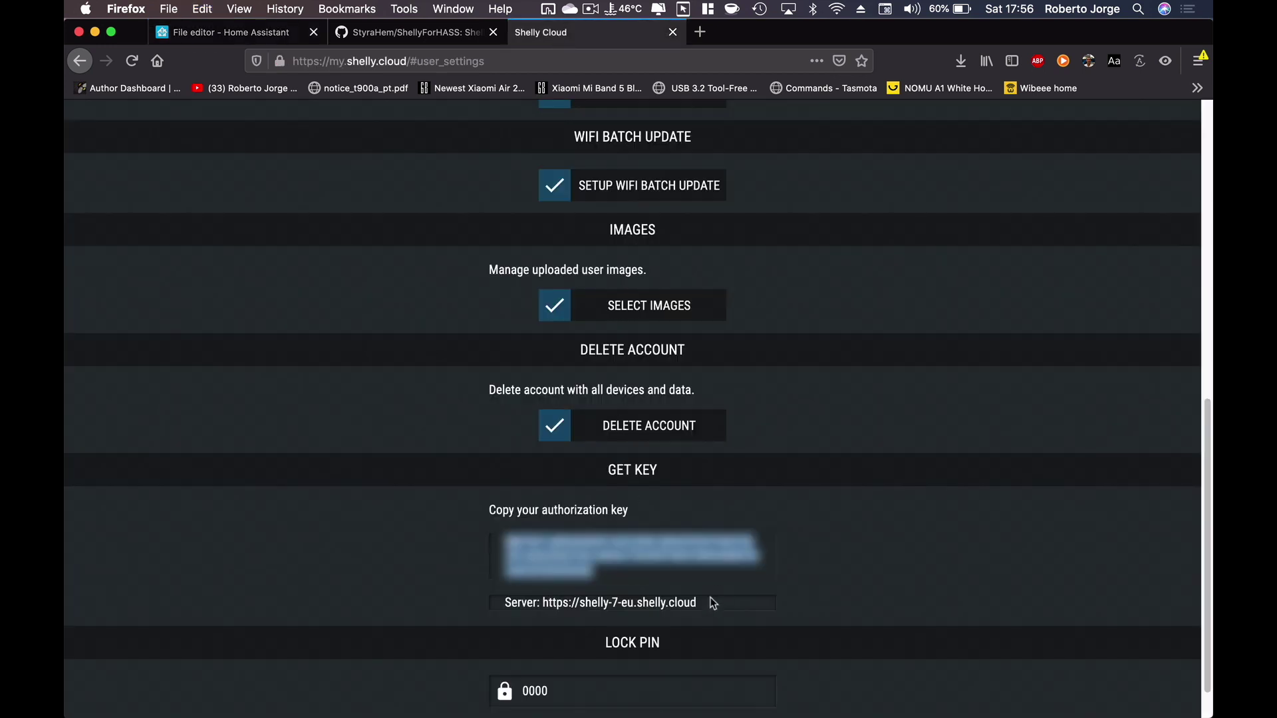
drag(710, 597, 540, 603)
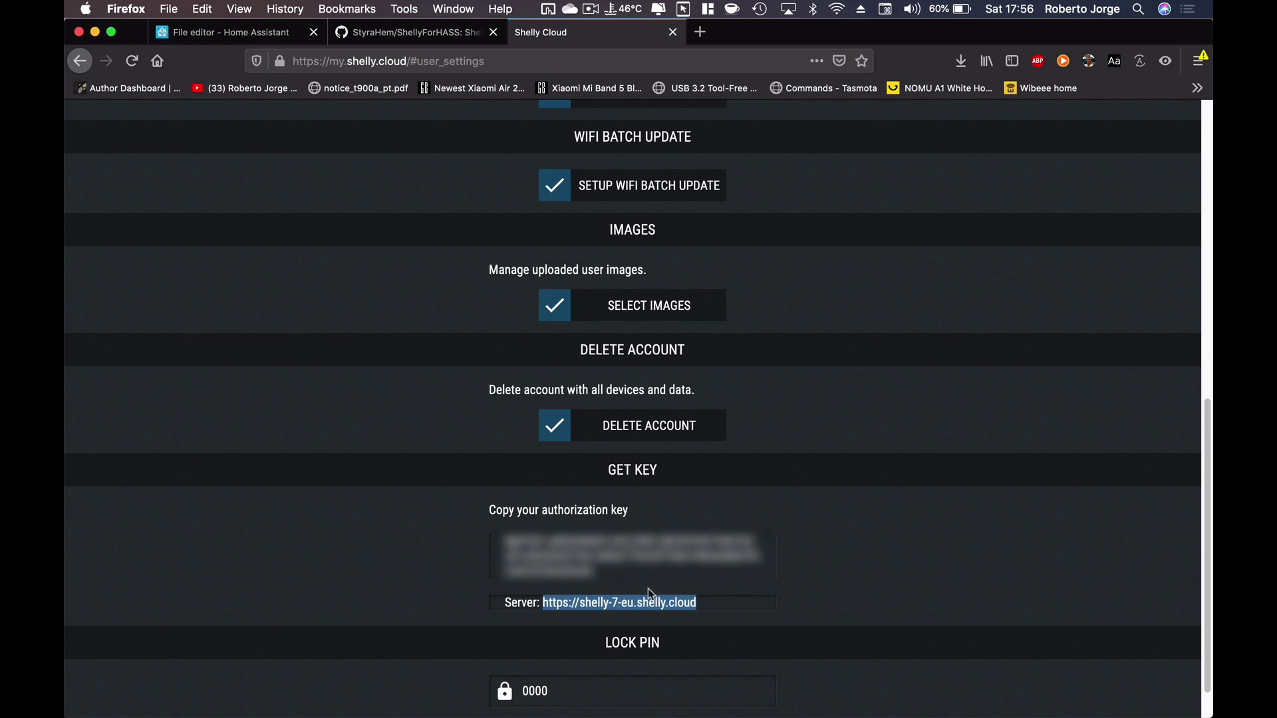
key(super+c)
click(217, 31)
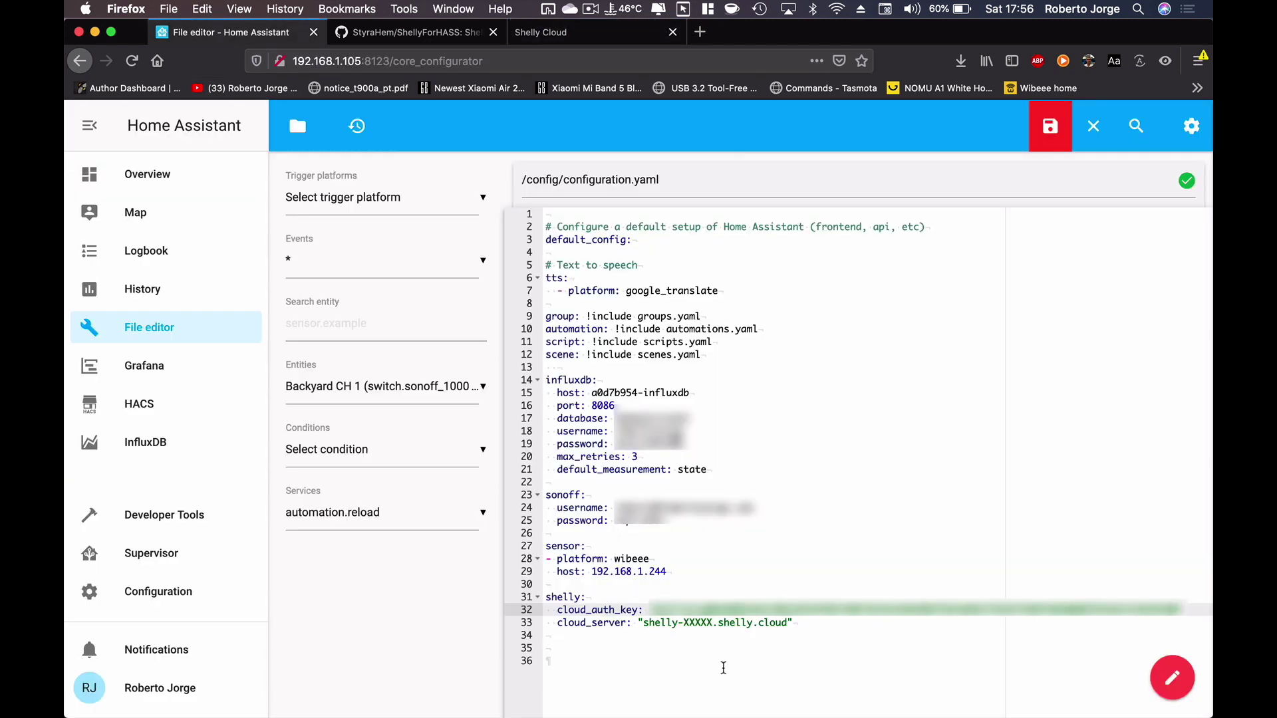
drag(788, 622, 647, 621)
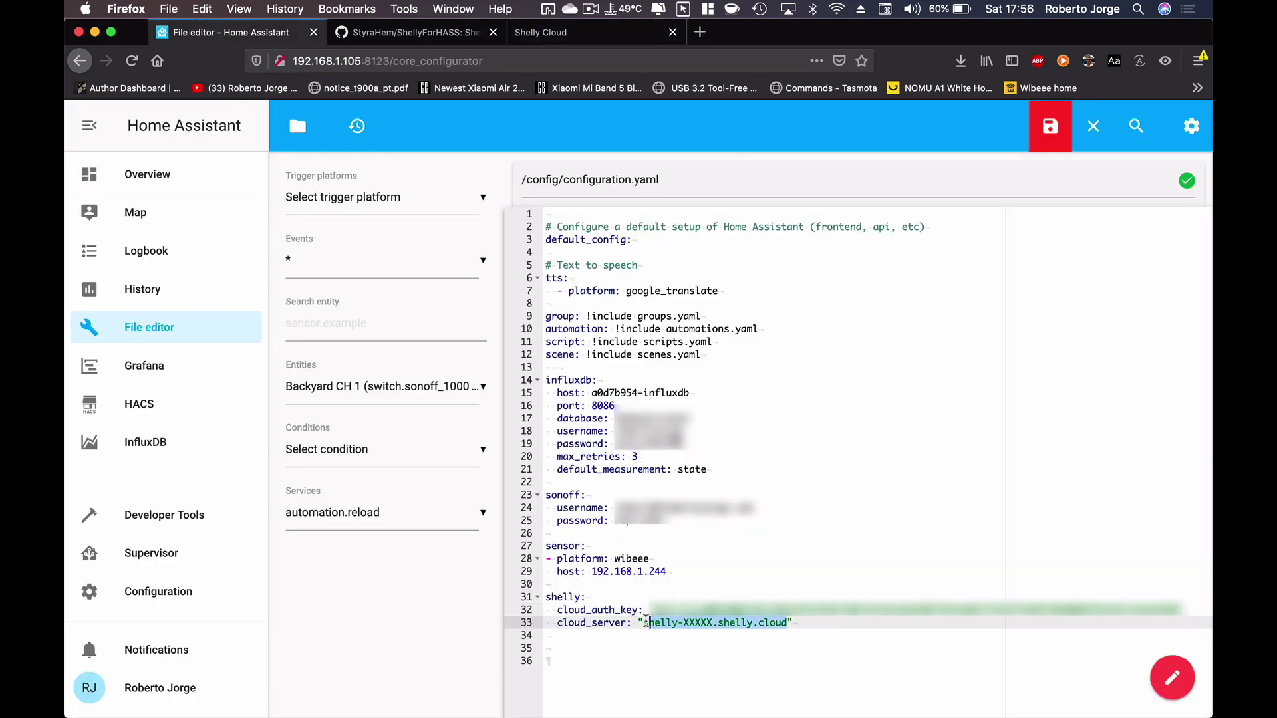
key(super+v)
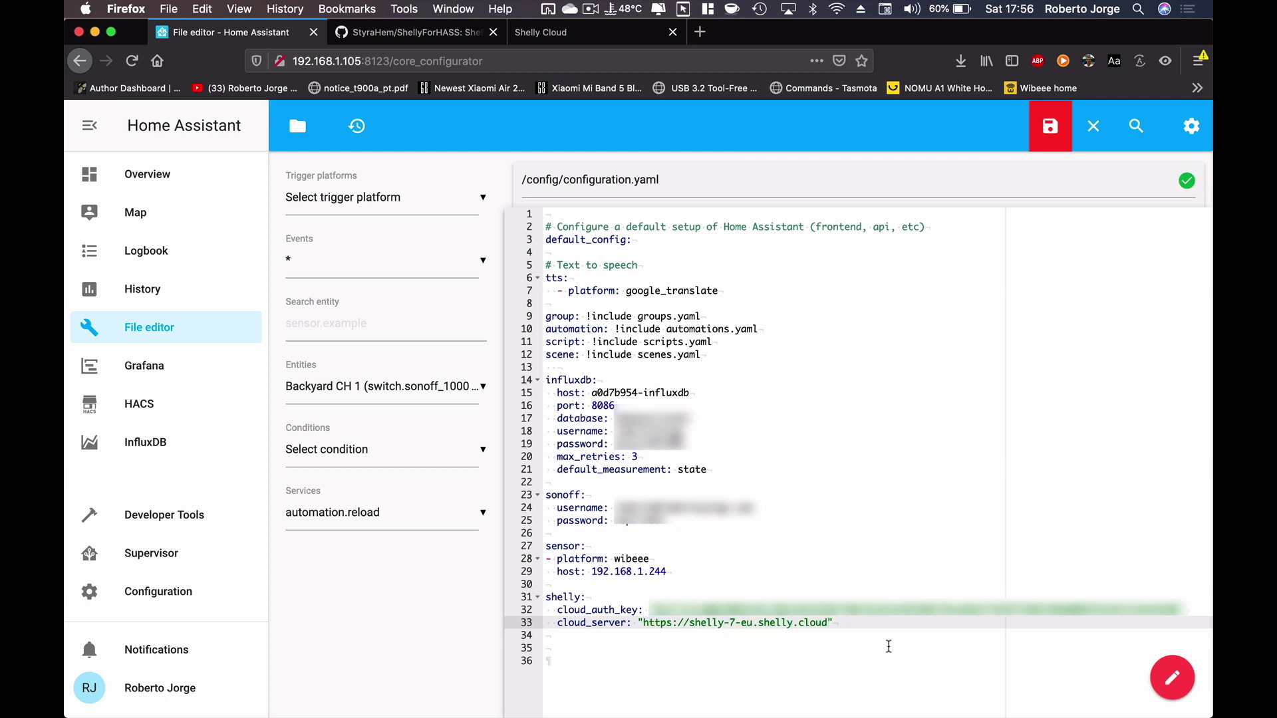
click(1052, 127)
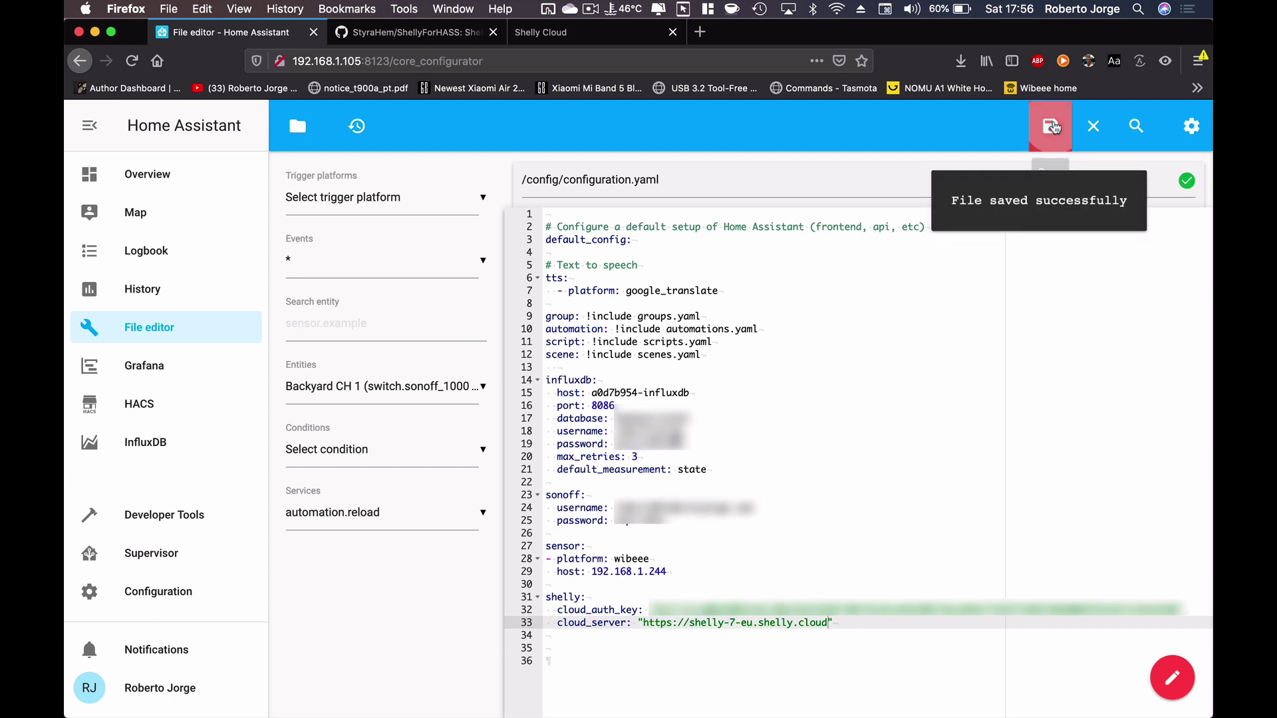
Validate the edited configuration from Server Controls.
click(154, 596)
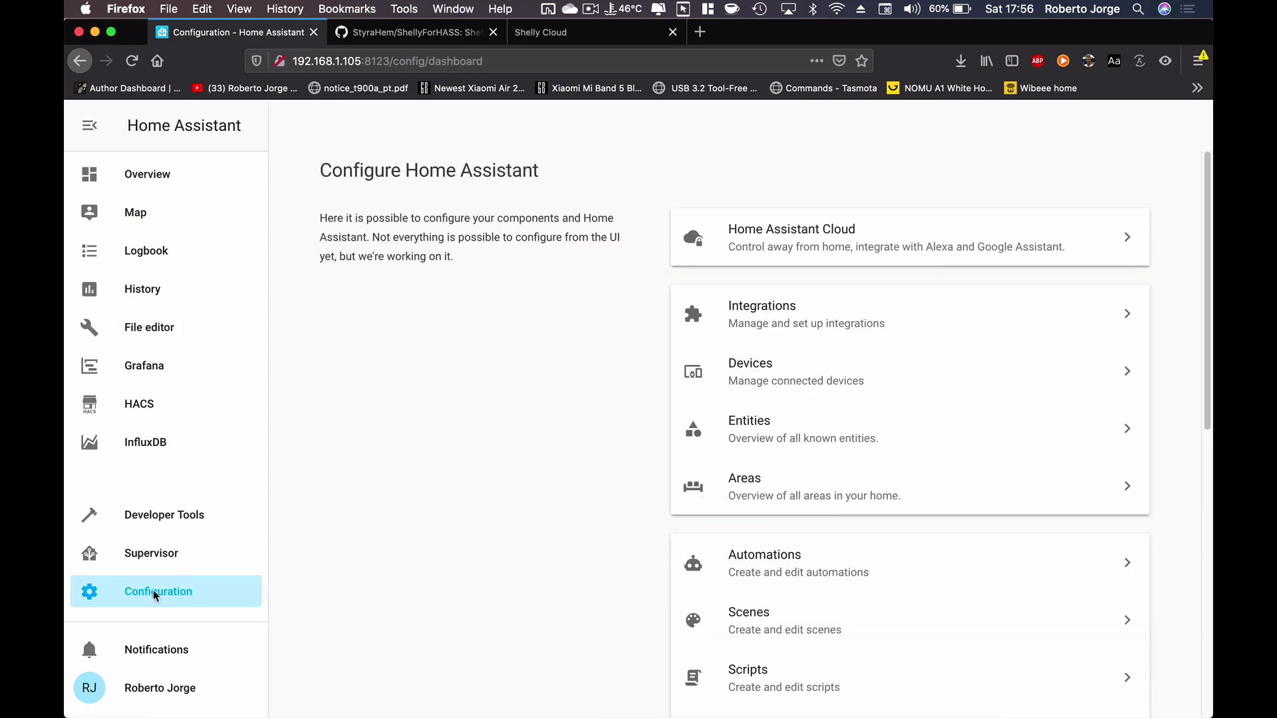
scroll(672, 507, down, 10)
click(759, 605)
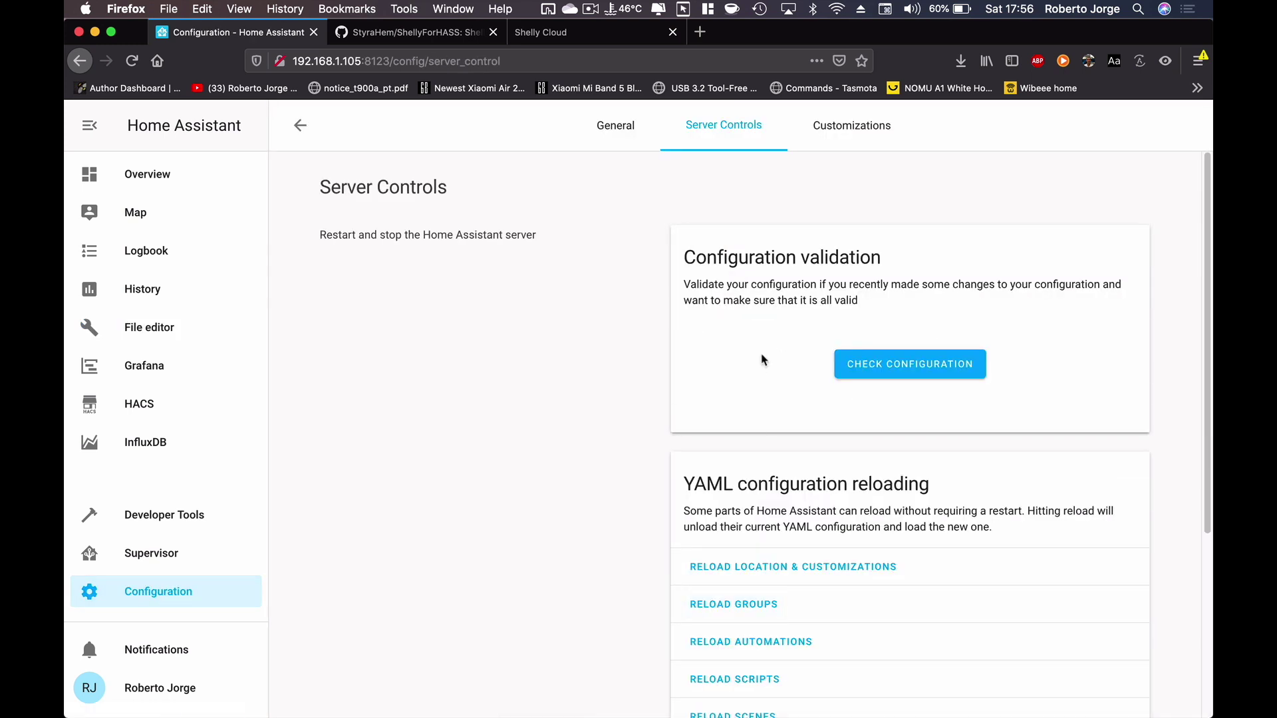
click(891, 359)
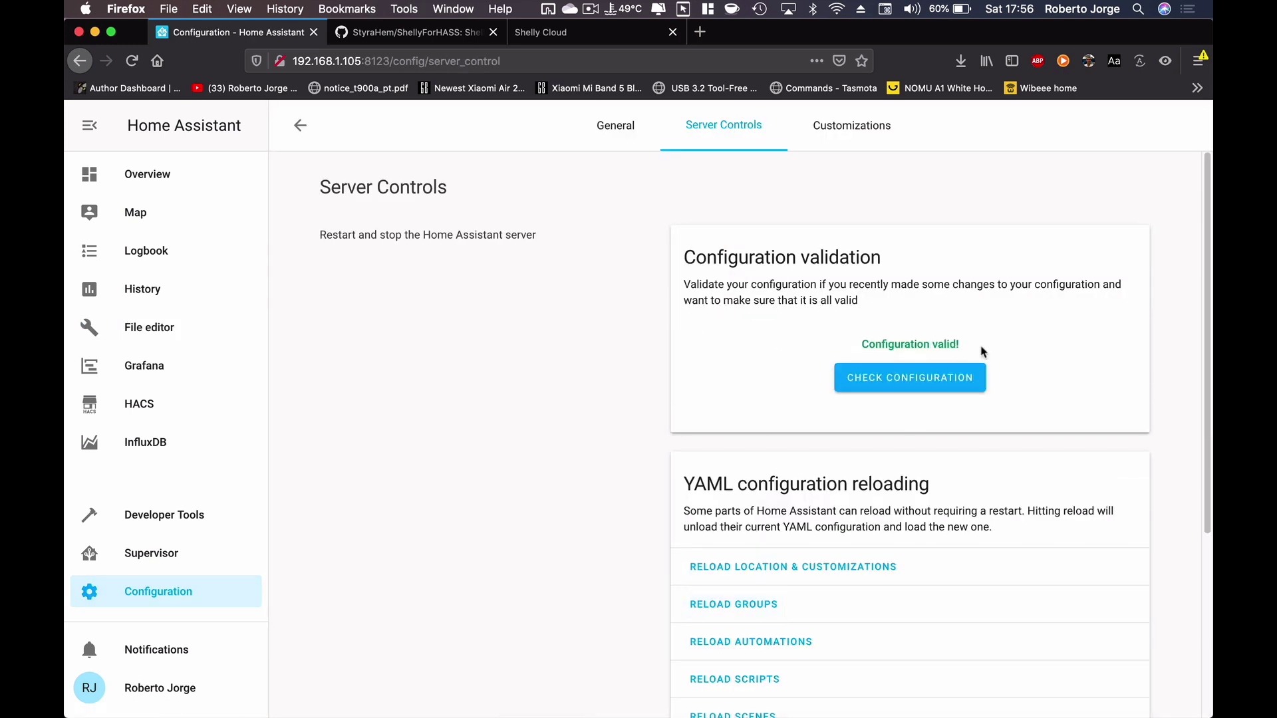
Restart Home Assistant and follow the new-devices notification to Integrations.
scroll(616, 442, down, 4)
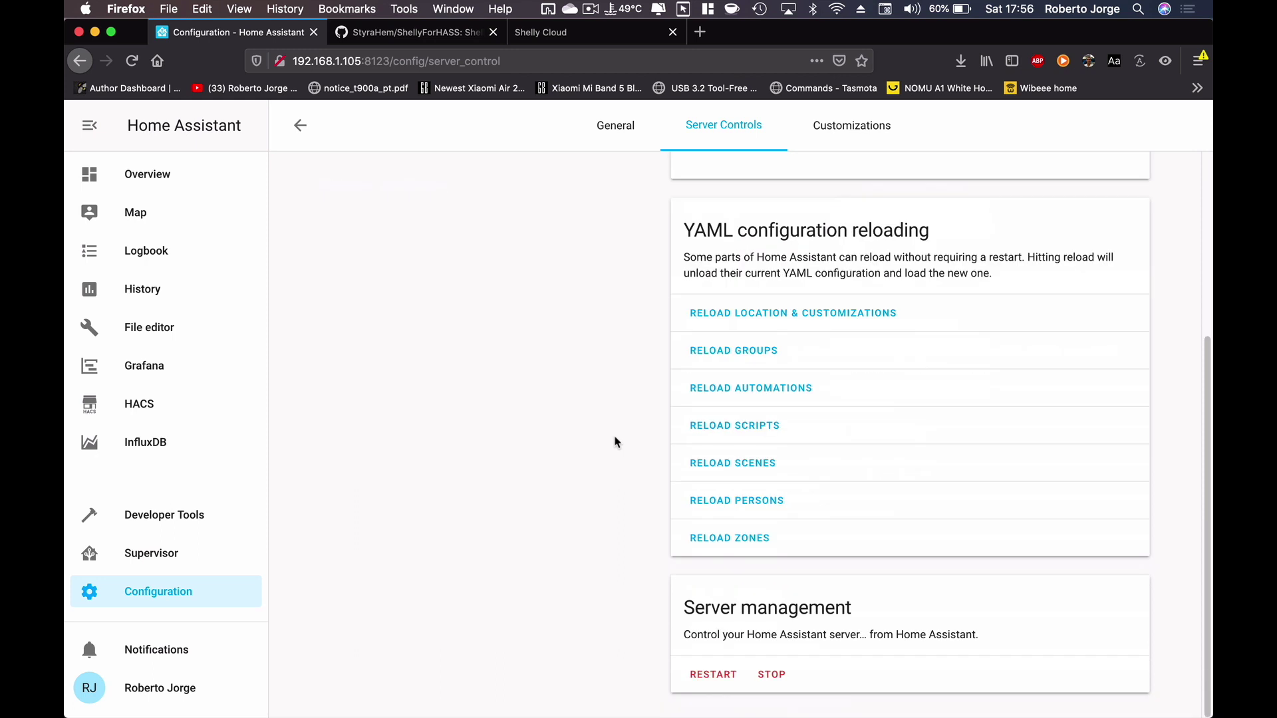
click(715, 677)
click(767, 457)
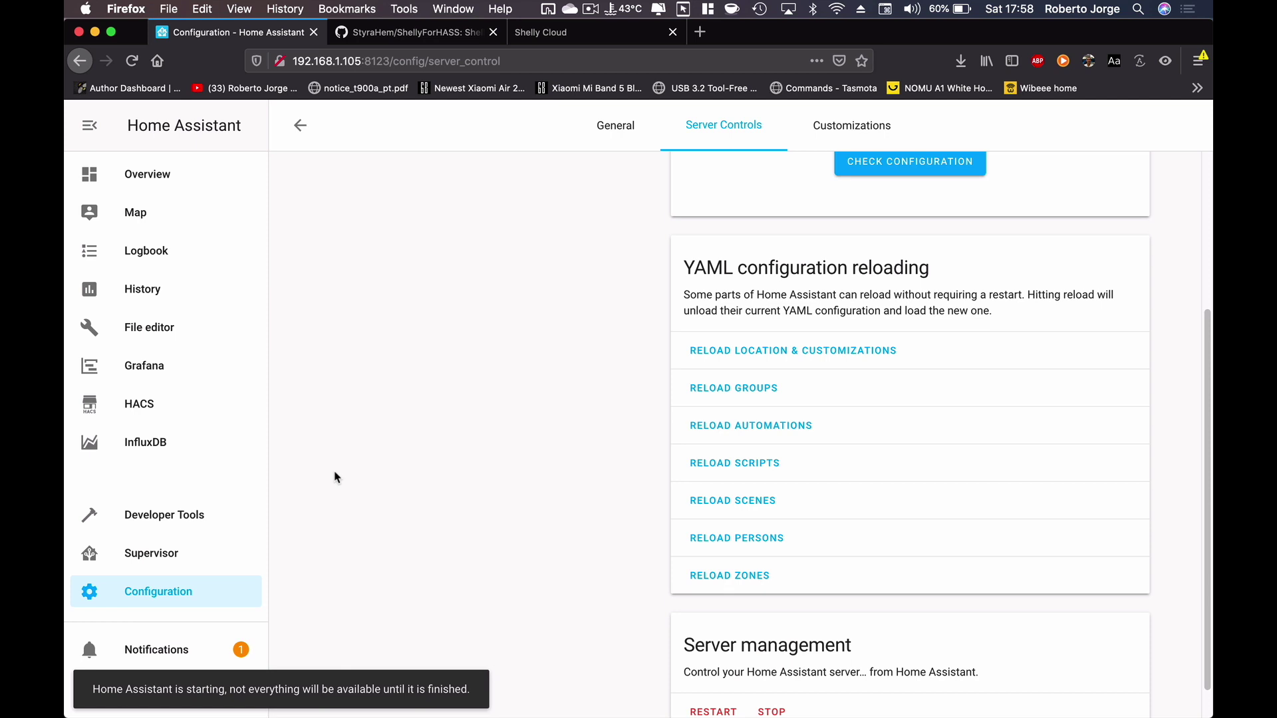
click(169, 649)
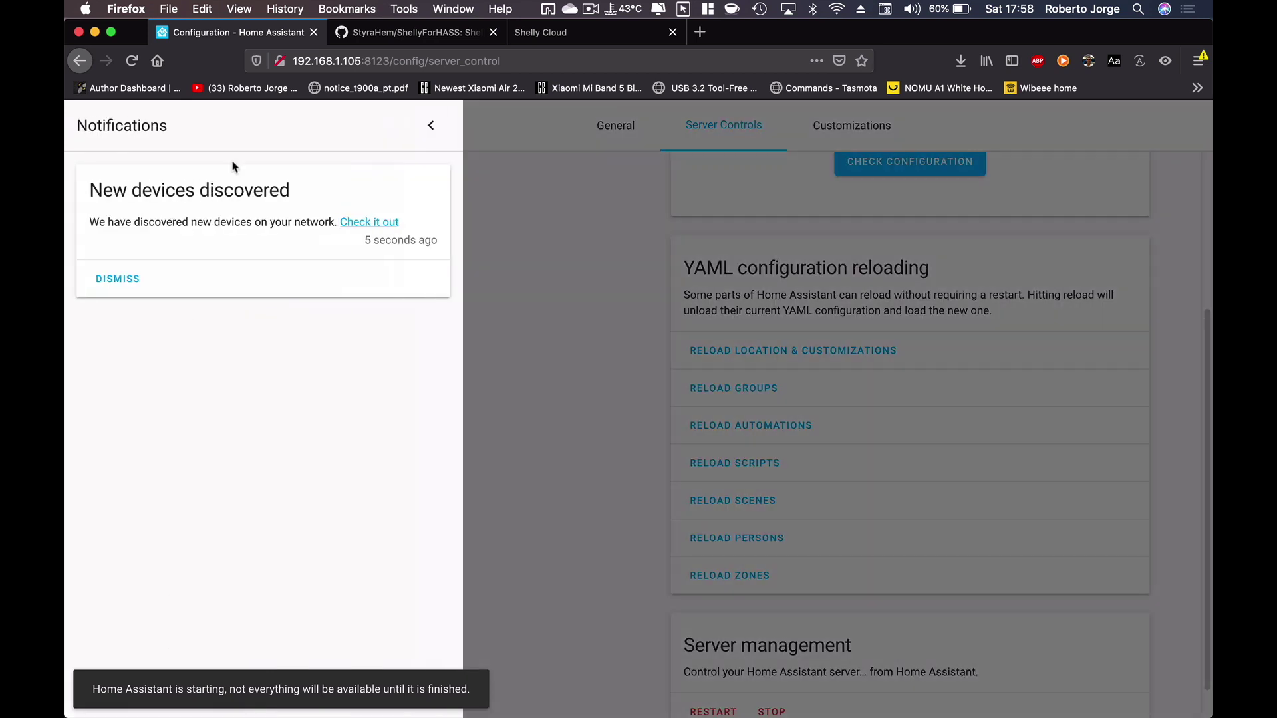
click(353, 225)
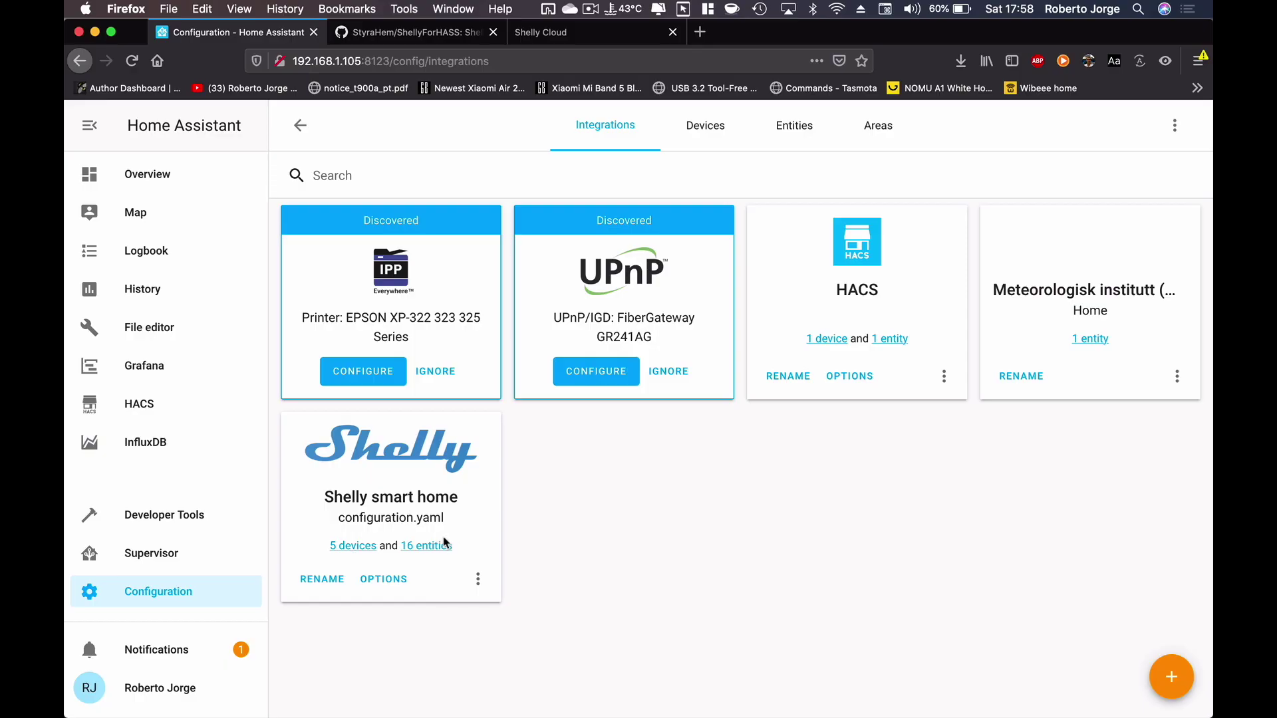
click(159, 177)
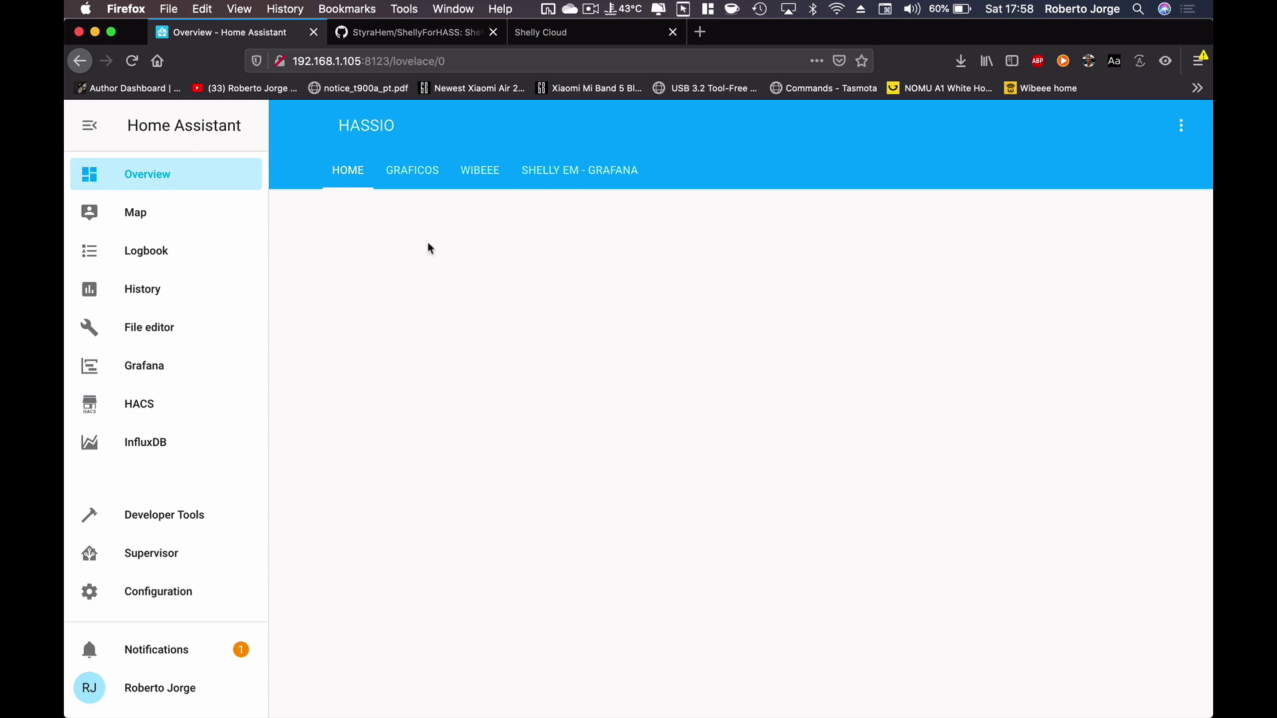
Add a Gauge card named Temperature Office with Define Severity on to the Home view.
click(1180, 126)
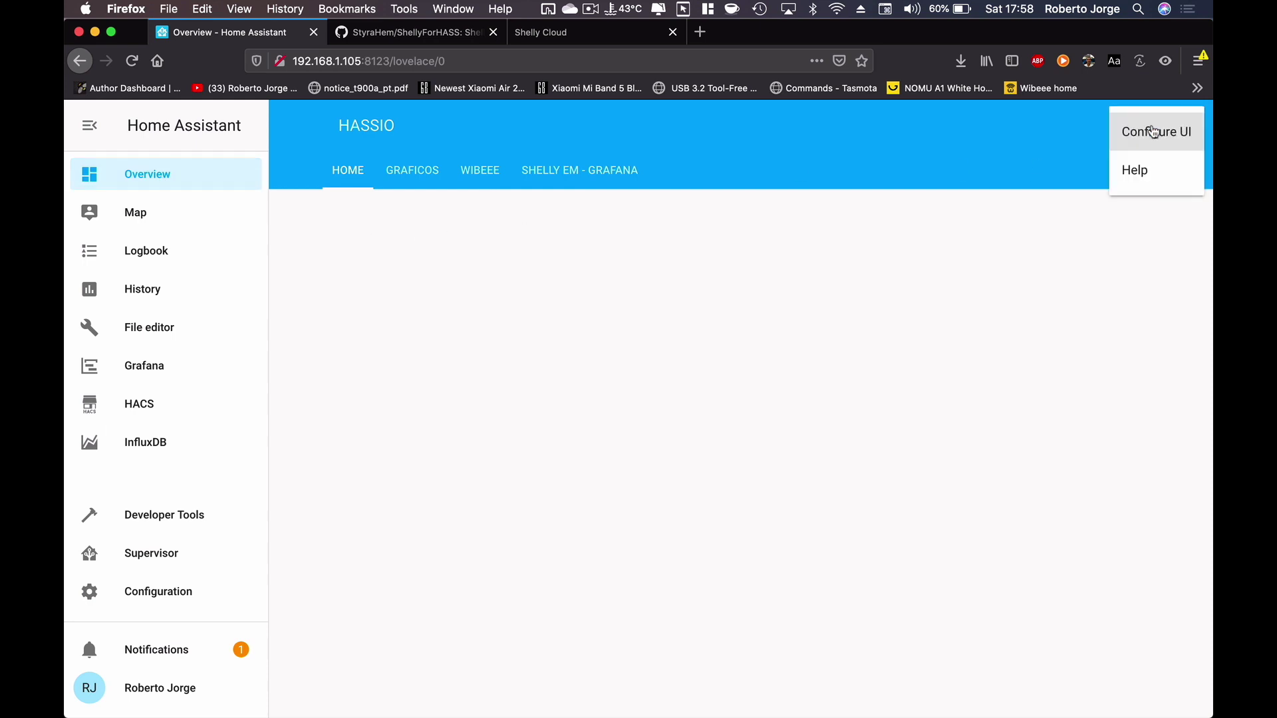
click(1154, 133)
click(1177, 216)
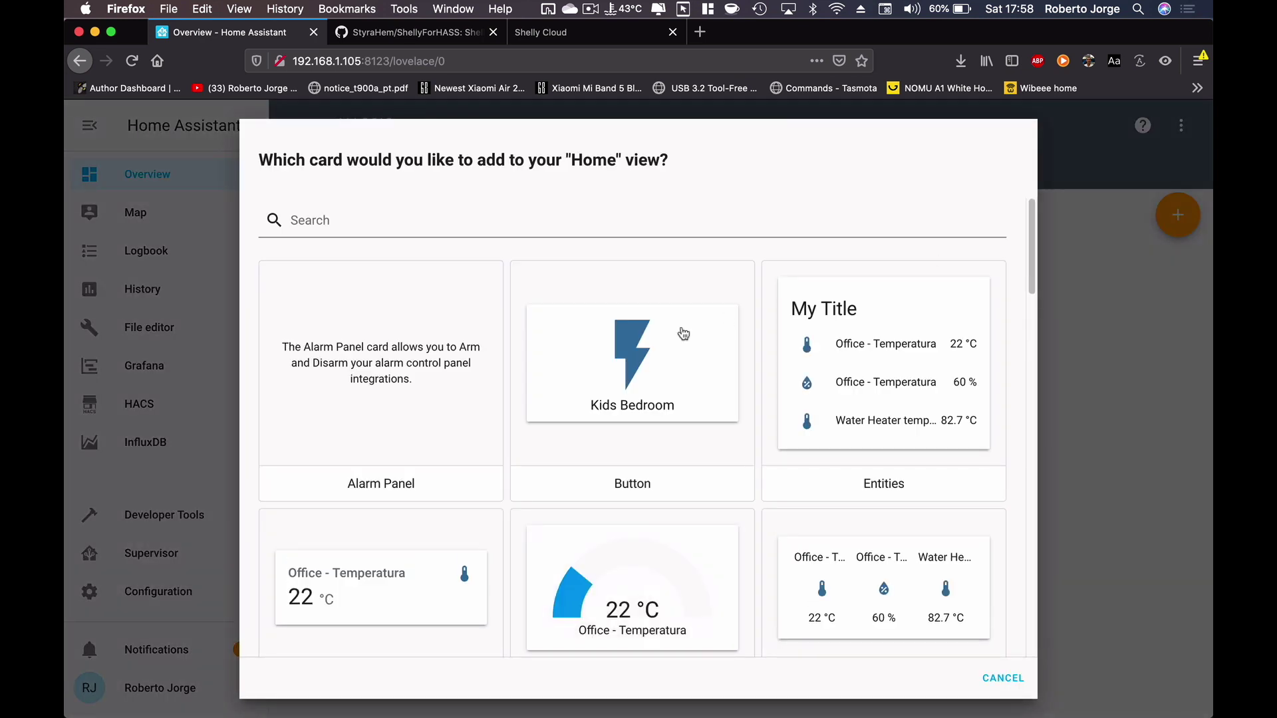
scroll(690, 448, down, 3)
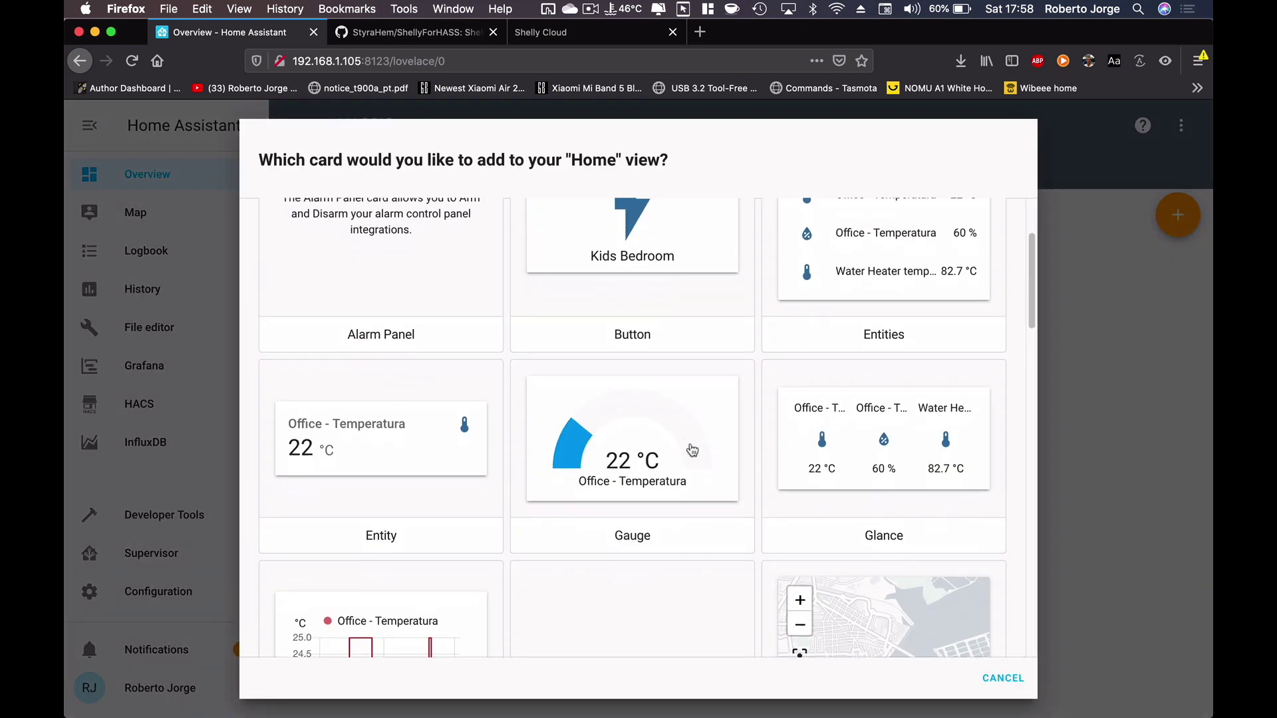
click(635, 455)
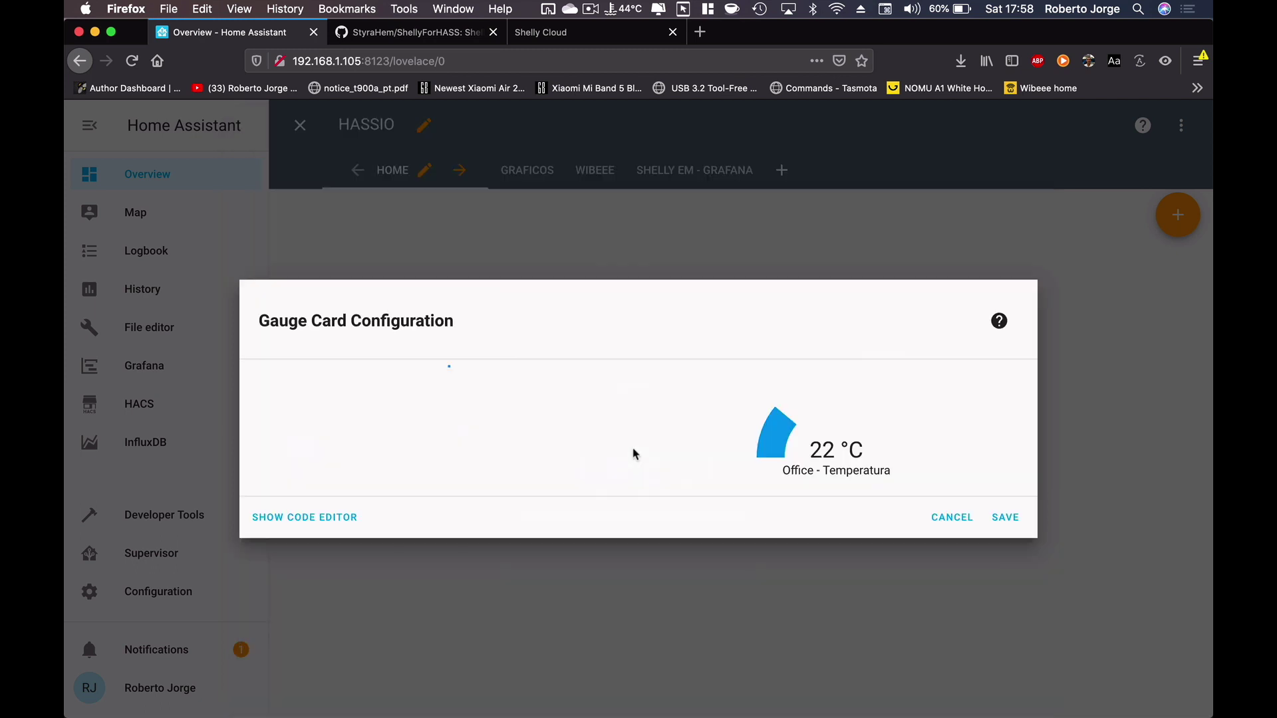
click(294, 342)
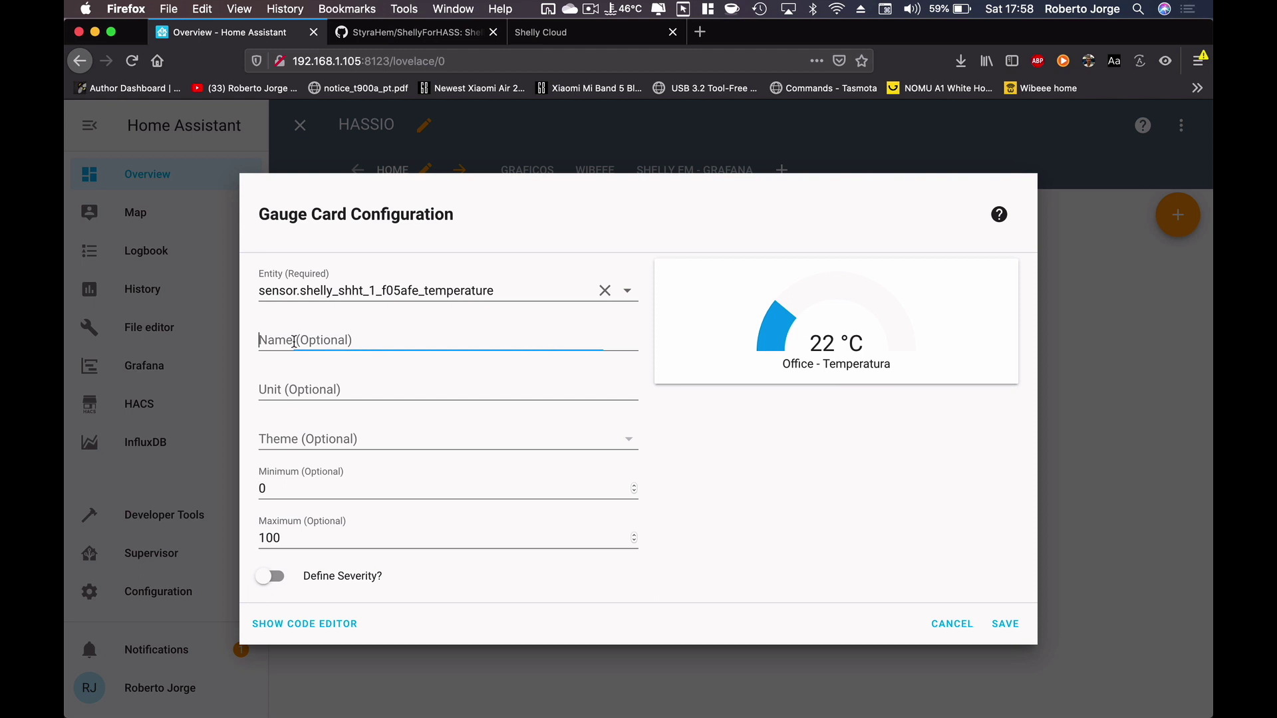
text(Tem)
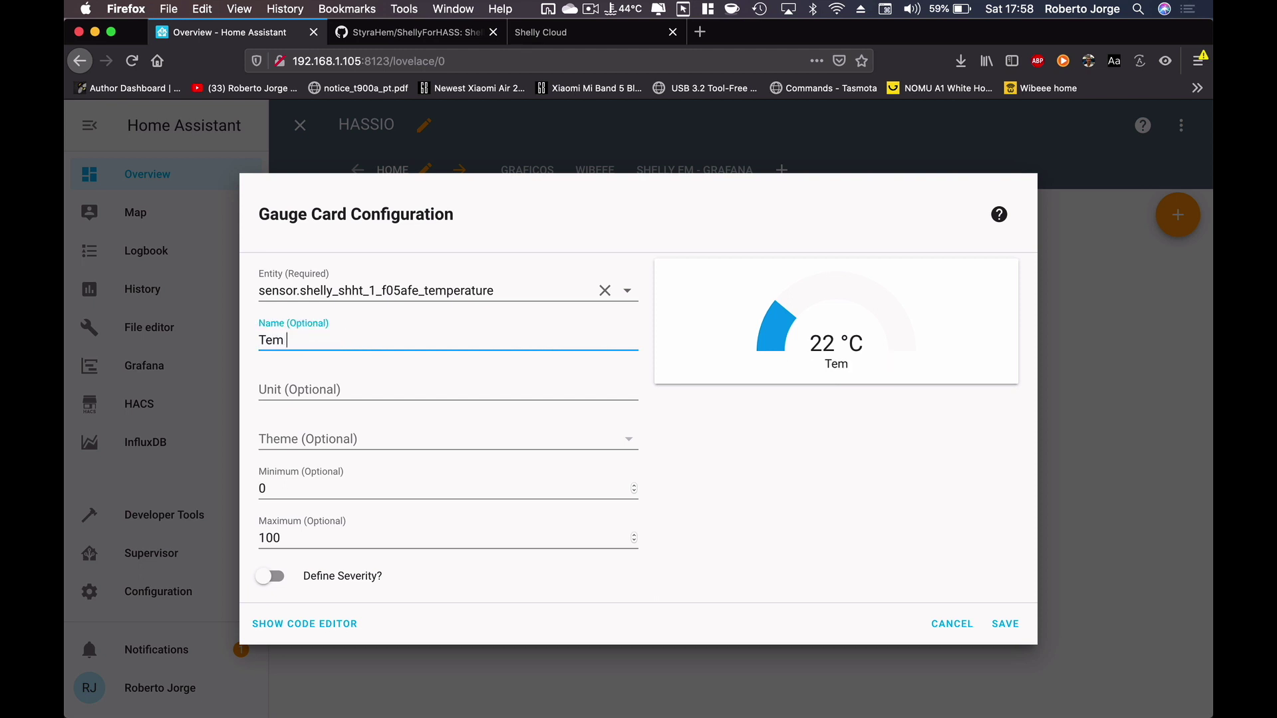
text(perature Office)
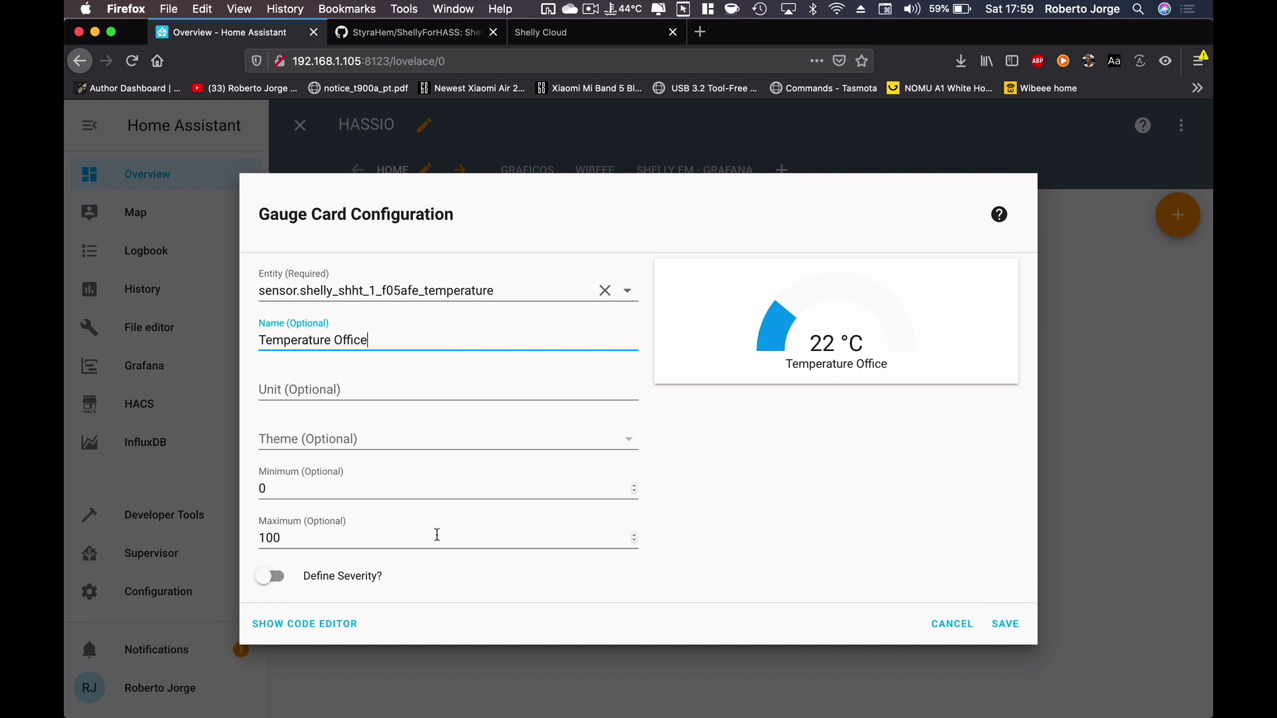
click(270, 576)
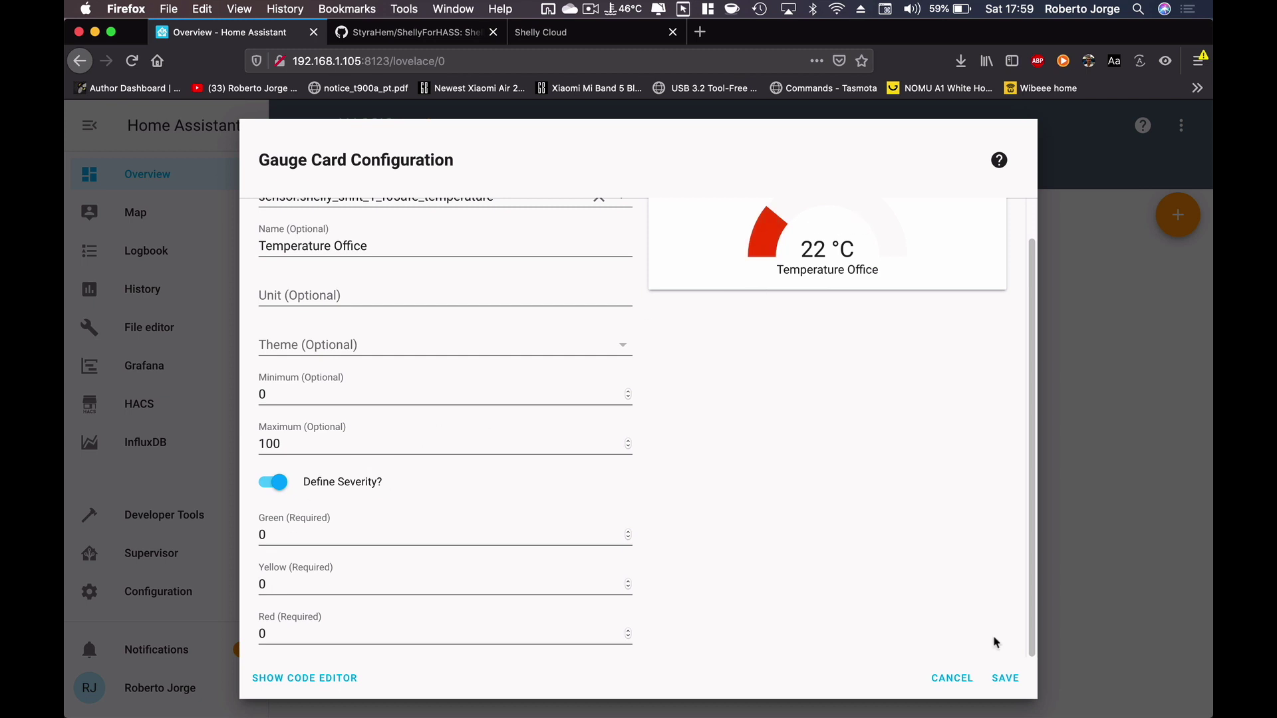
click(1004, 678)
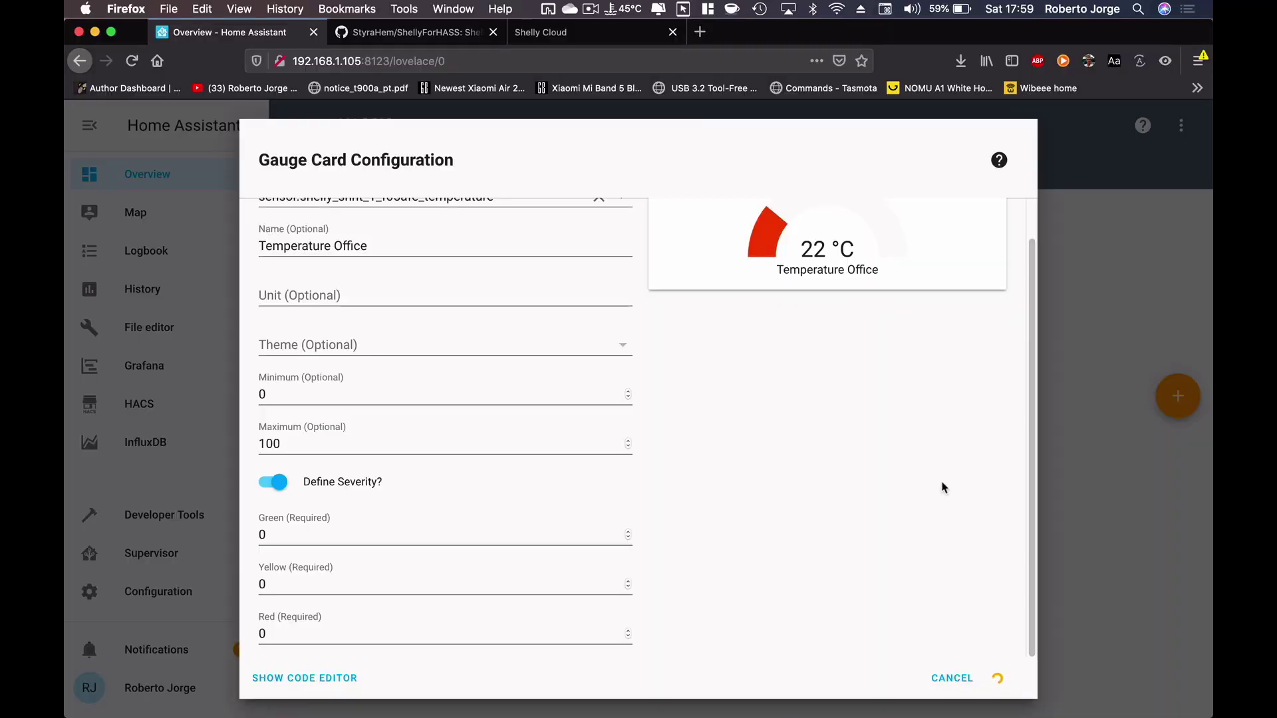
drag(1032, 307, 1032, 243)
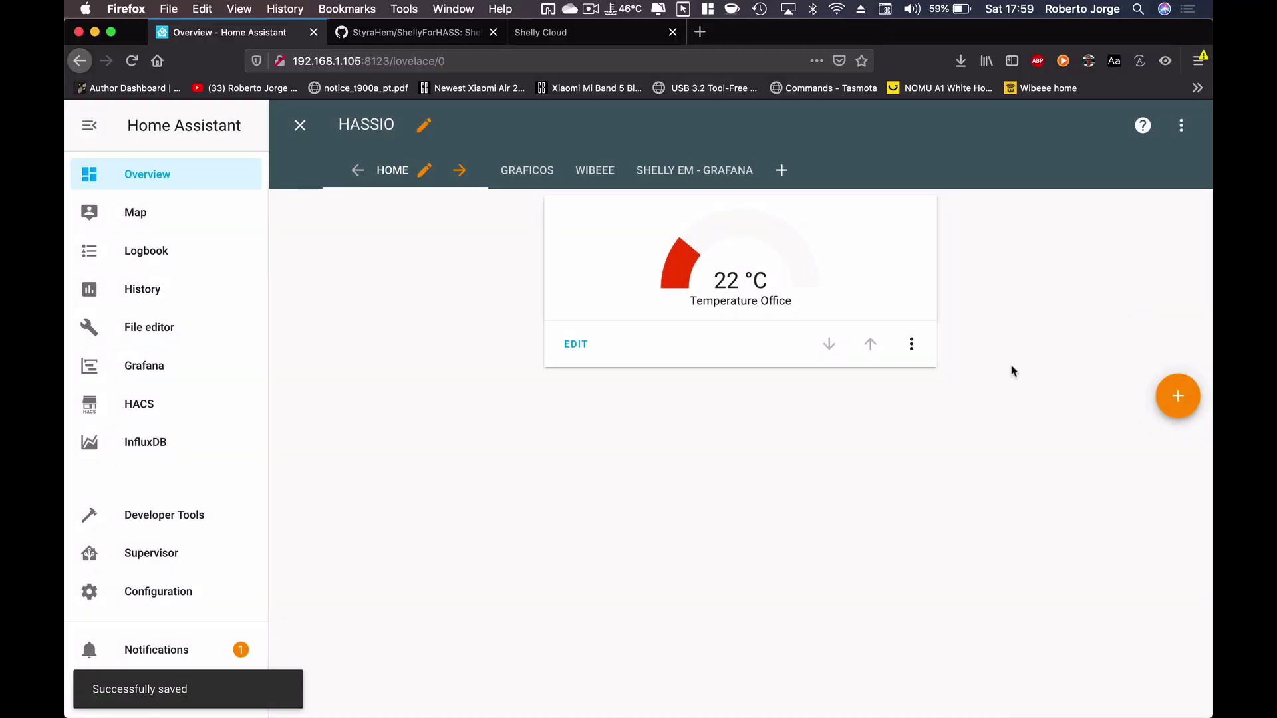
Add a gauge card bound to the Shelly EM current consumption sensor.
click(1190, 388)
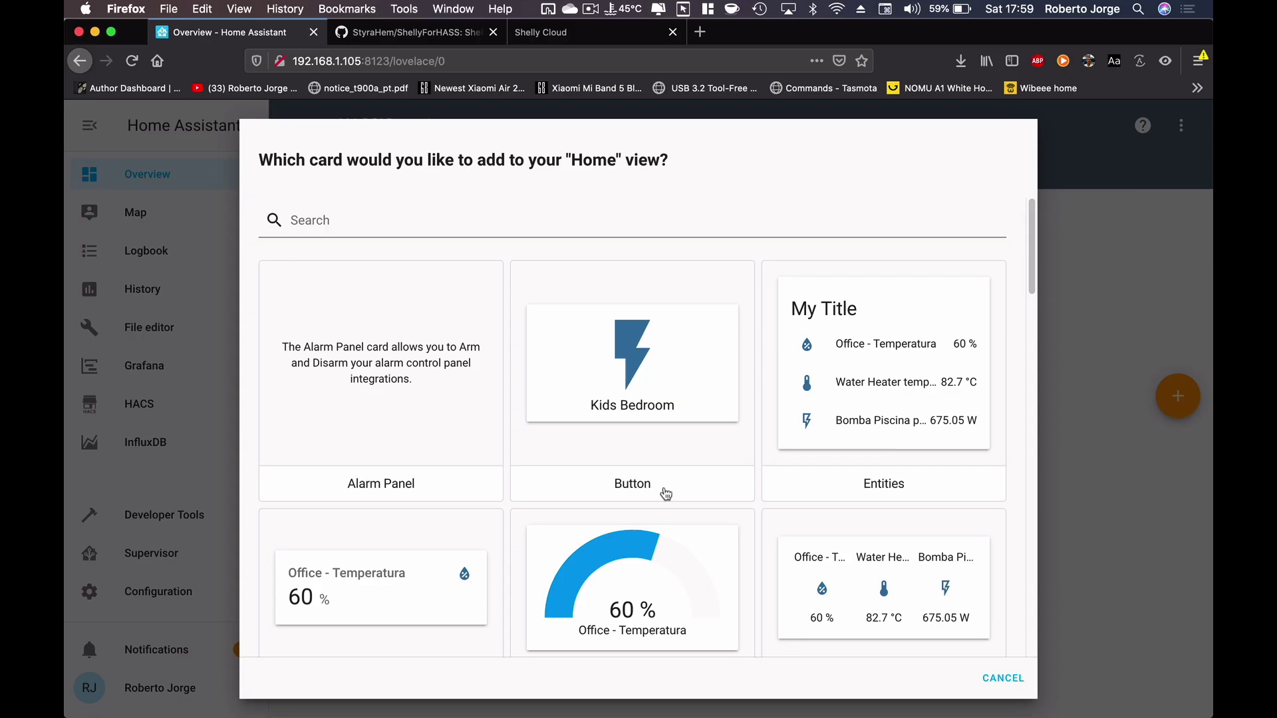
scroll(662, 492, down, 1)
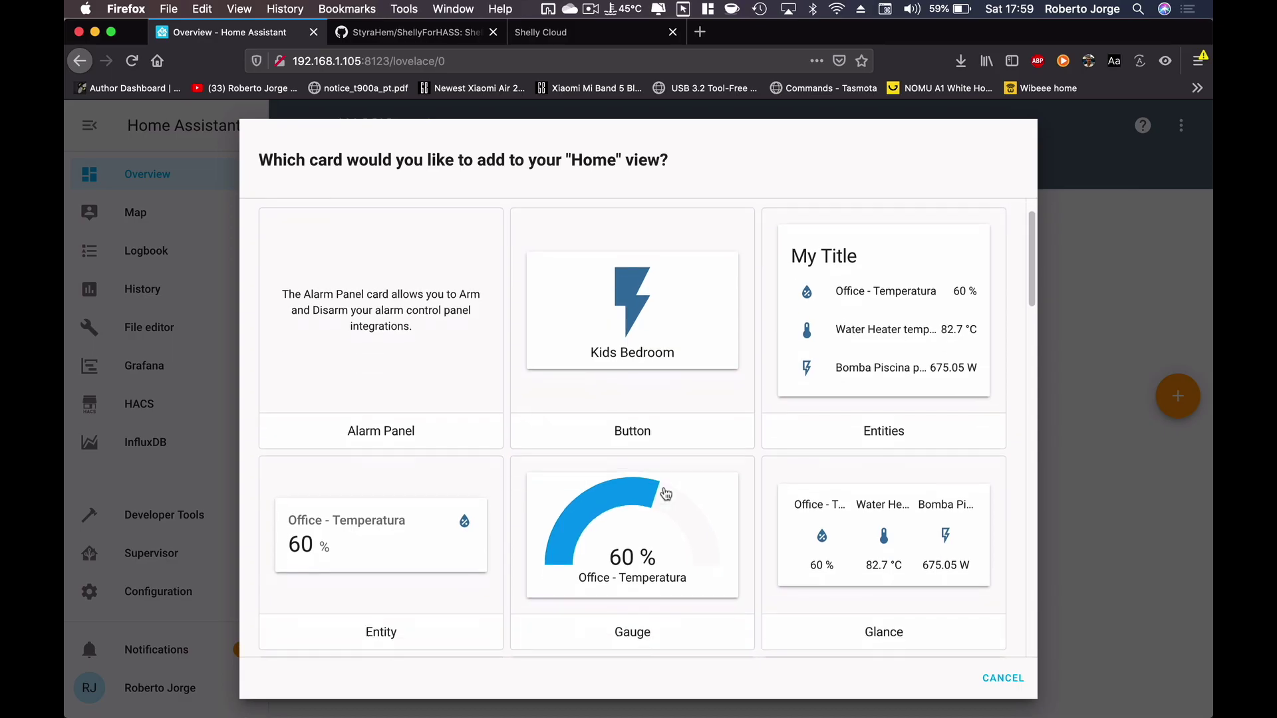
click(629, 630)
click(627, 290)
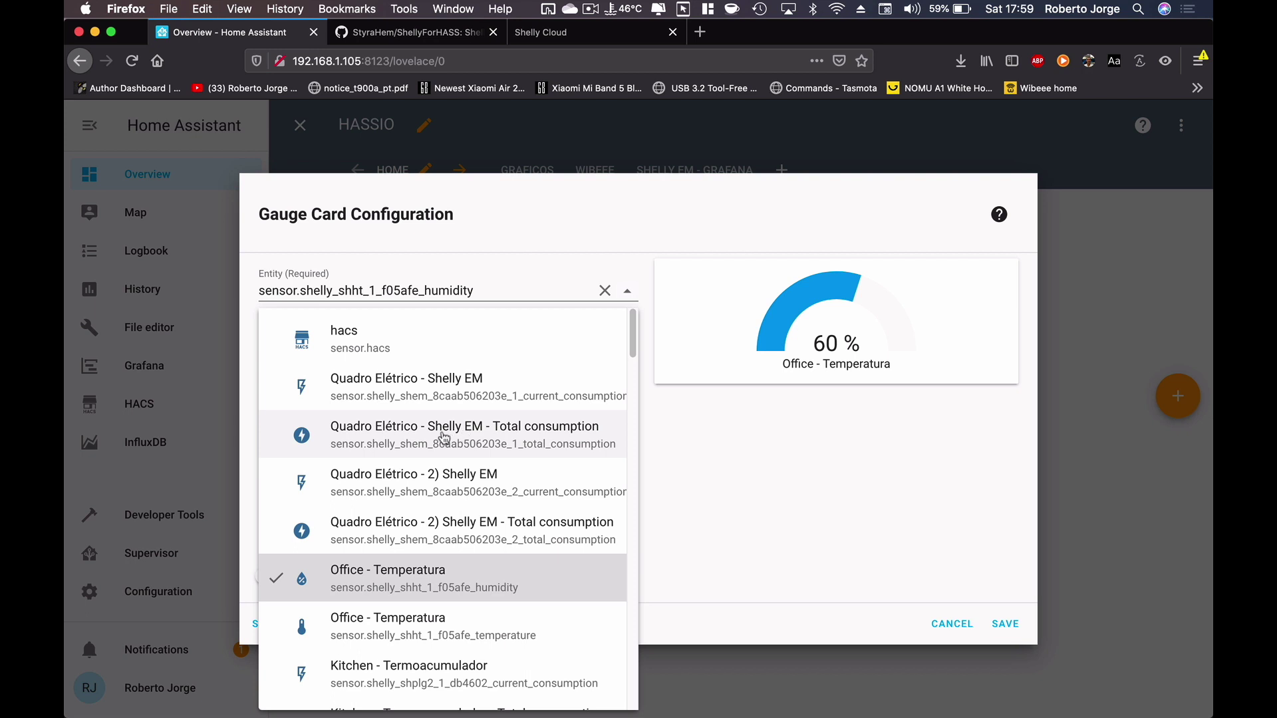
click(469, 436)
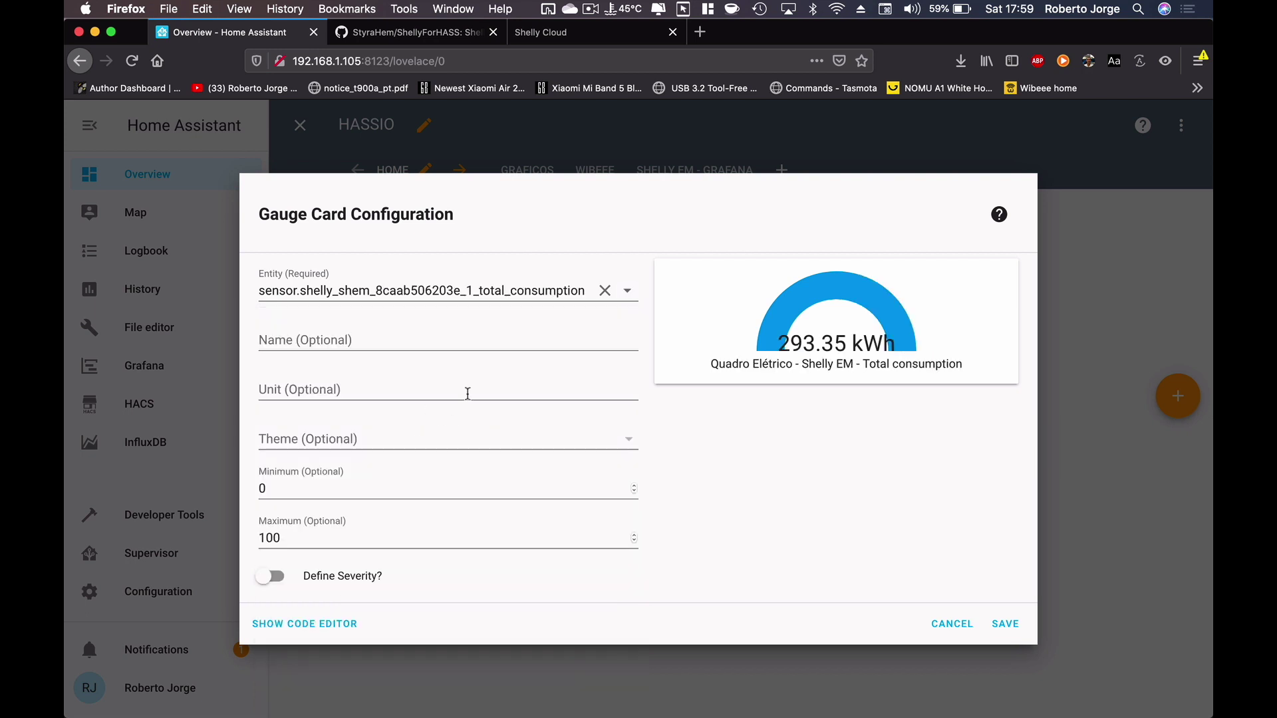
click(627, 291)
click(456, 381)
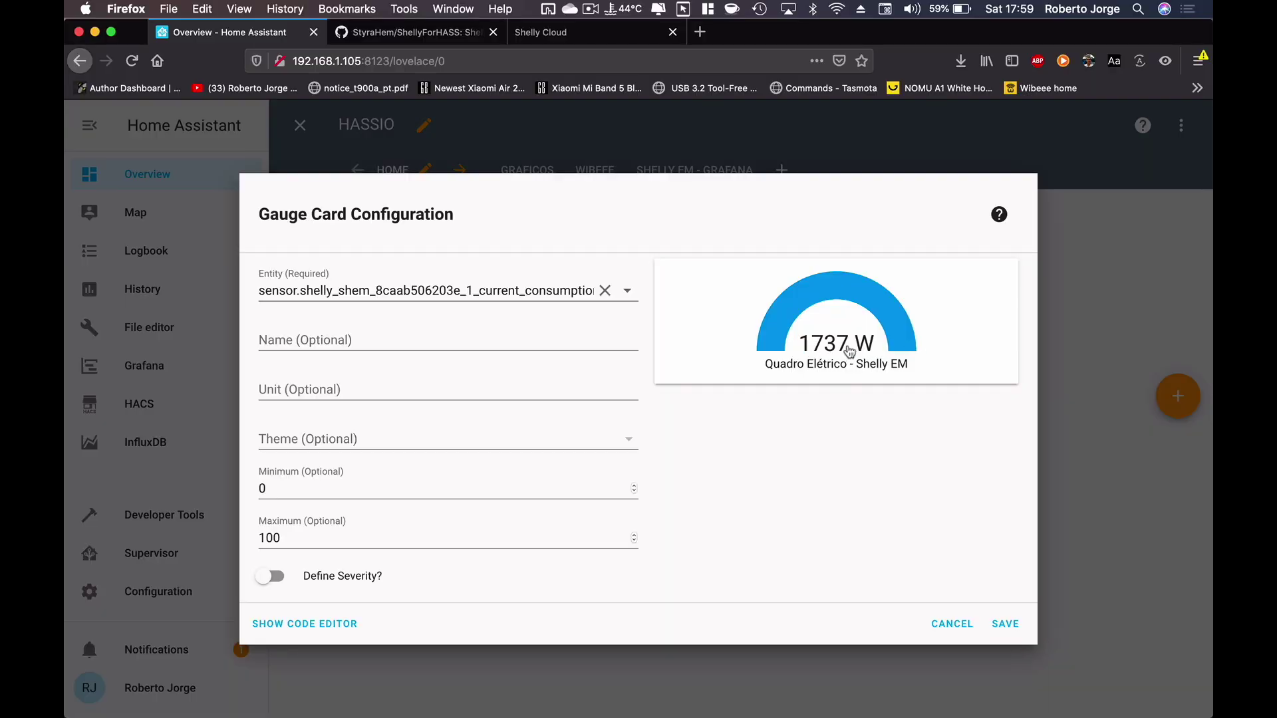
Name the gauge Home Consumption, enable severity colours, and save it.
click(372, 337)
text(Home)
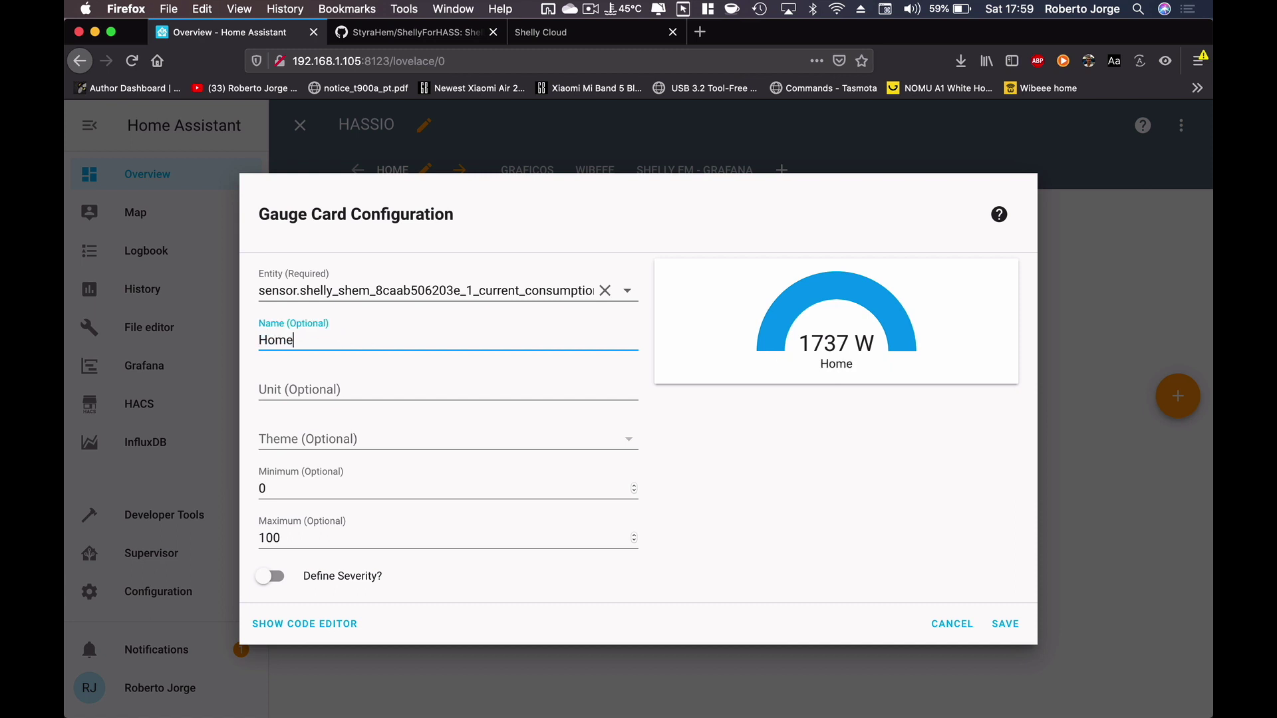
text( Consumption)
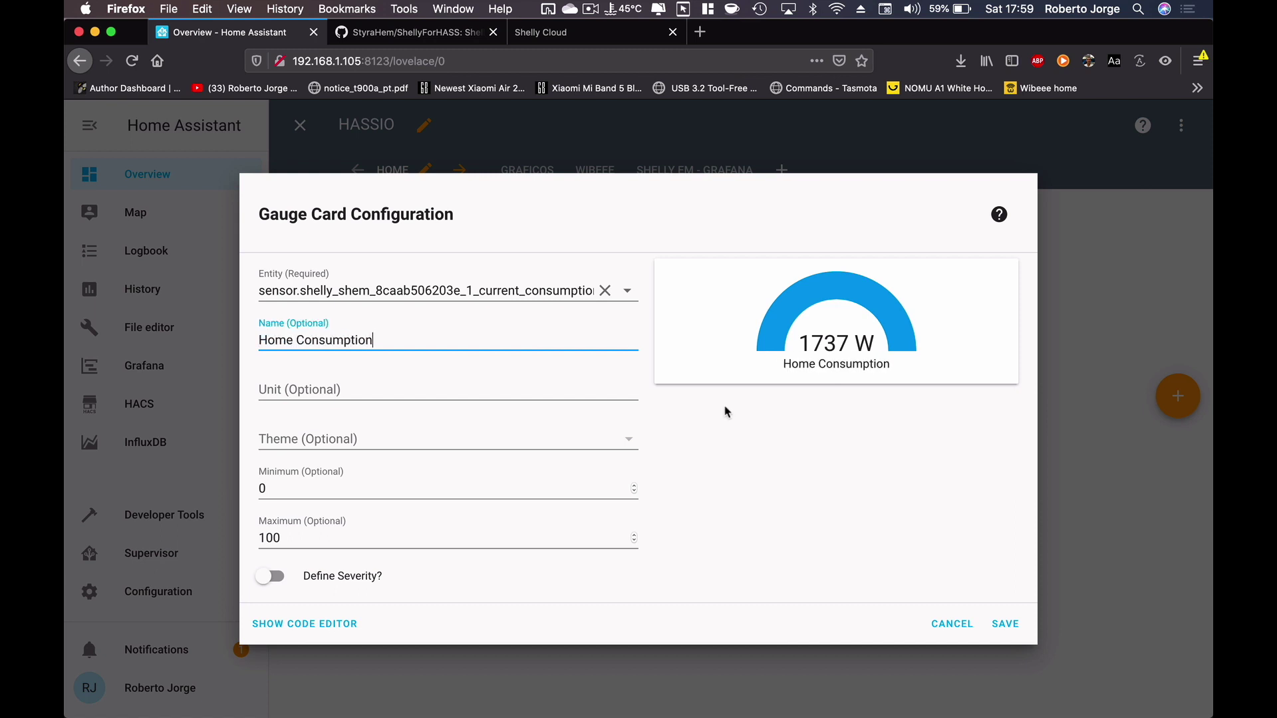
click(270, 576)
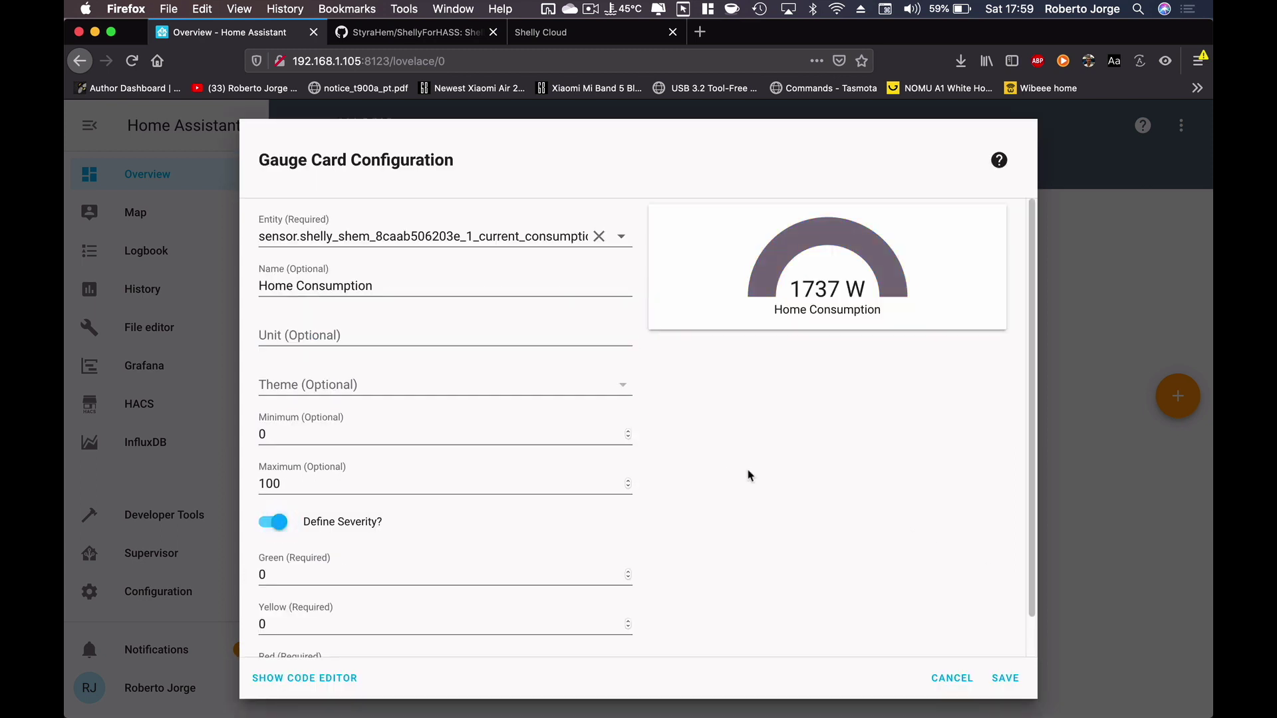
click(1002, 678)
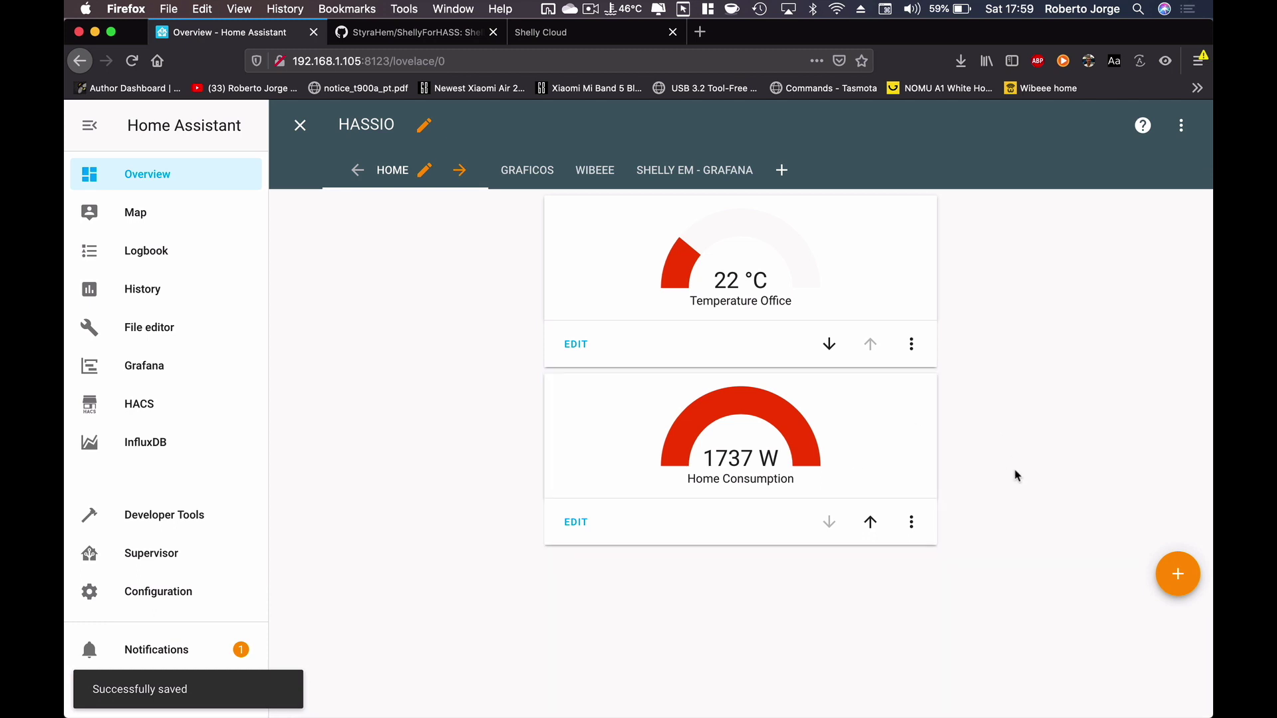
click(1177, 573)
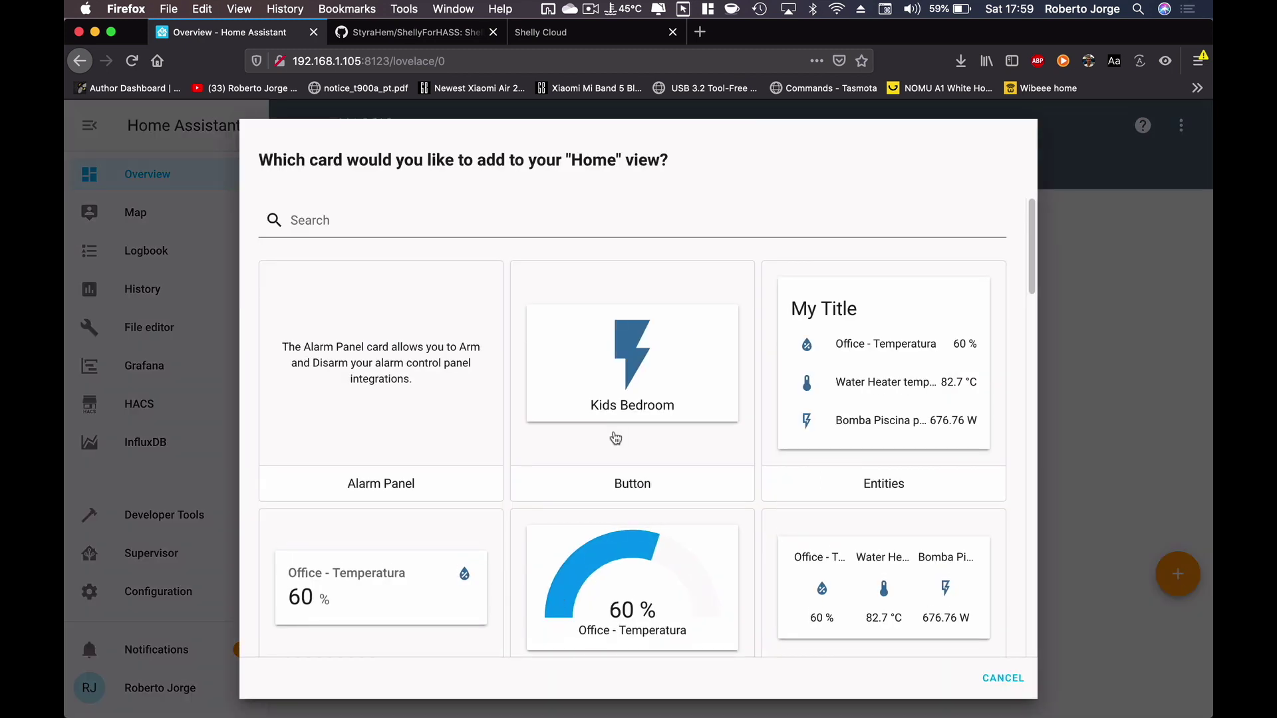
Create a Gauge card for the Quadro Elétrico - 2) Shelly EM sensor.
click(648, 572)
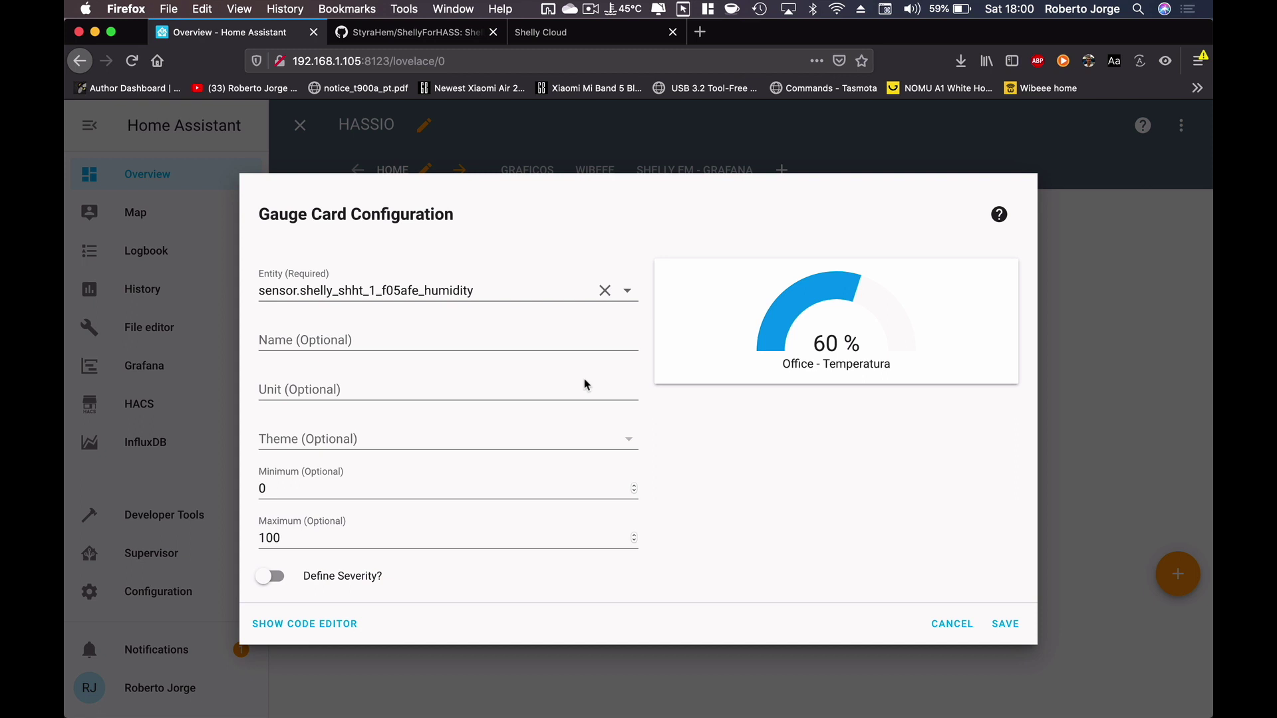
click(627, 292)
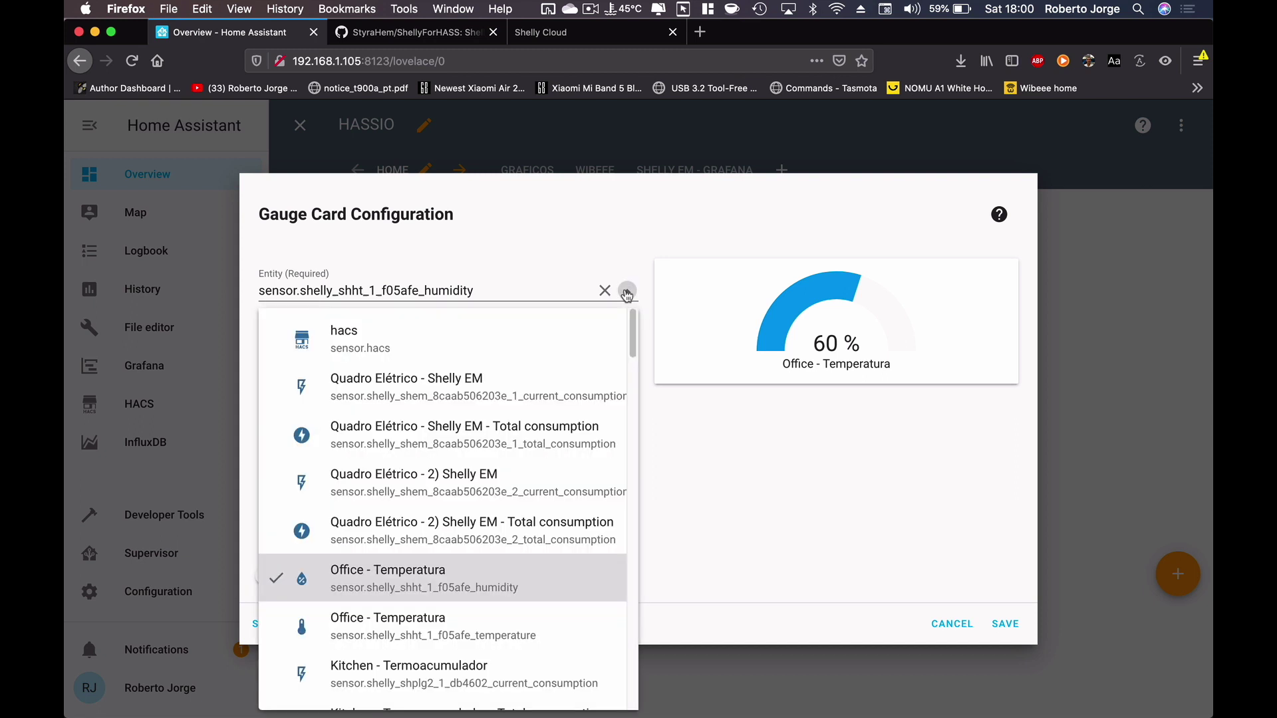
click(484, 489)
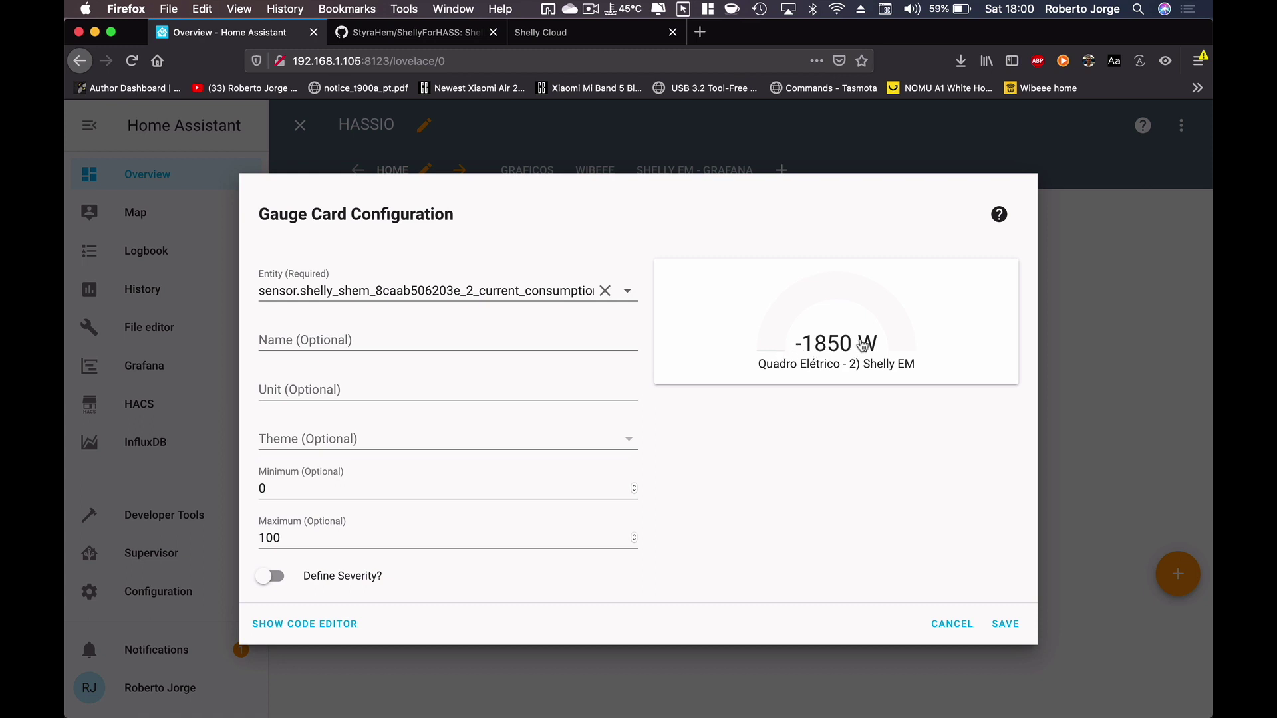
Set the gauge range to minimum -4000 and maximum 0, then save the card.
drag(266, 487, 255, 491)
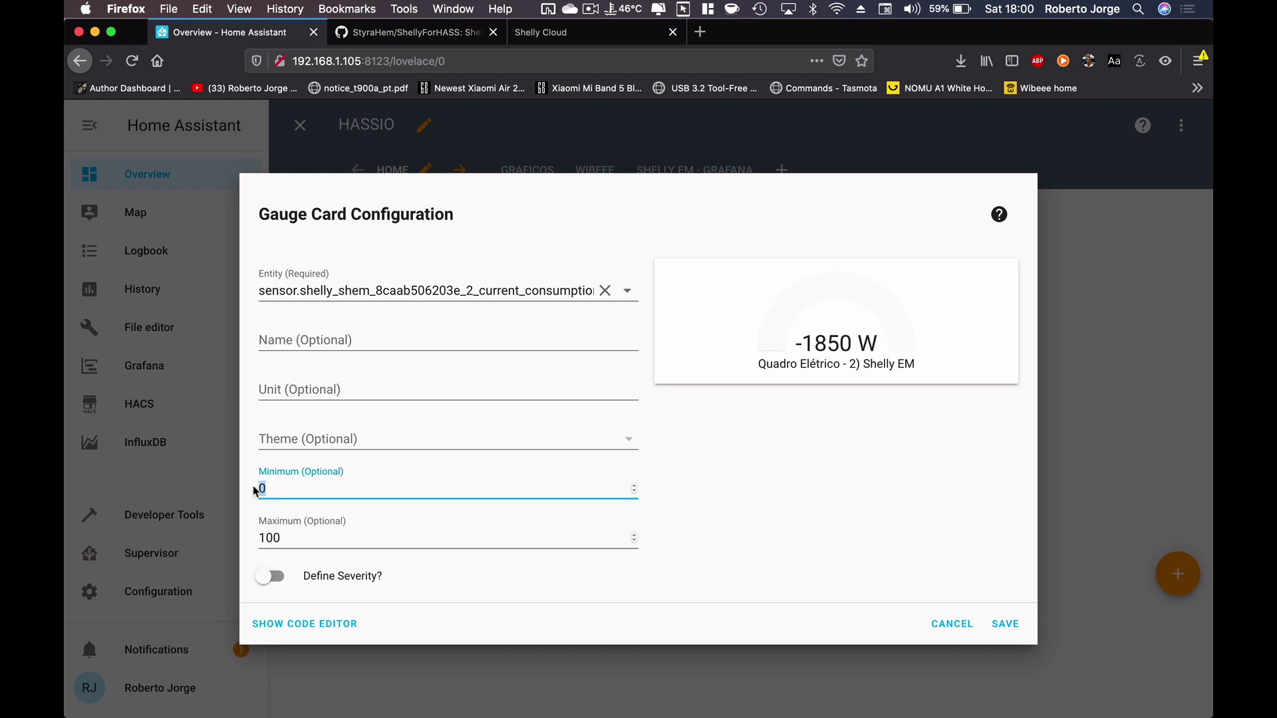
text(-)
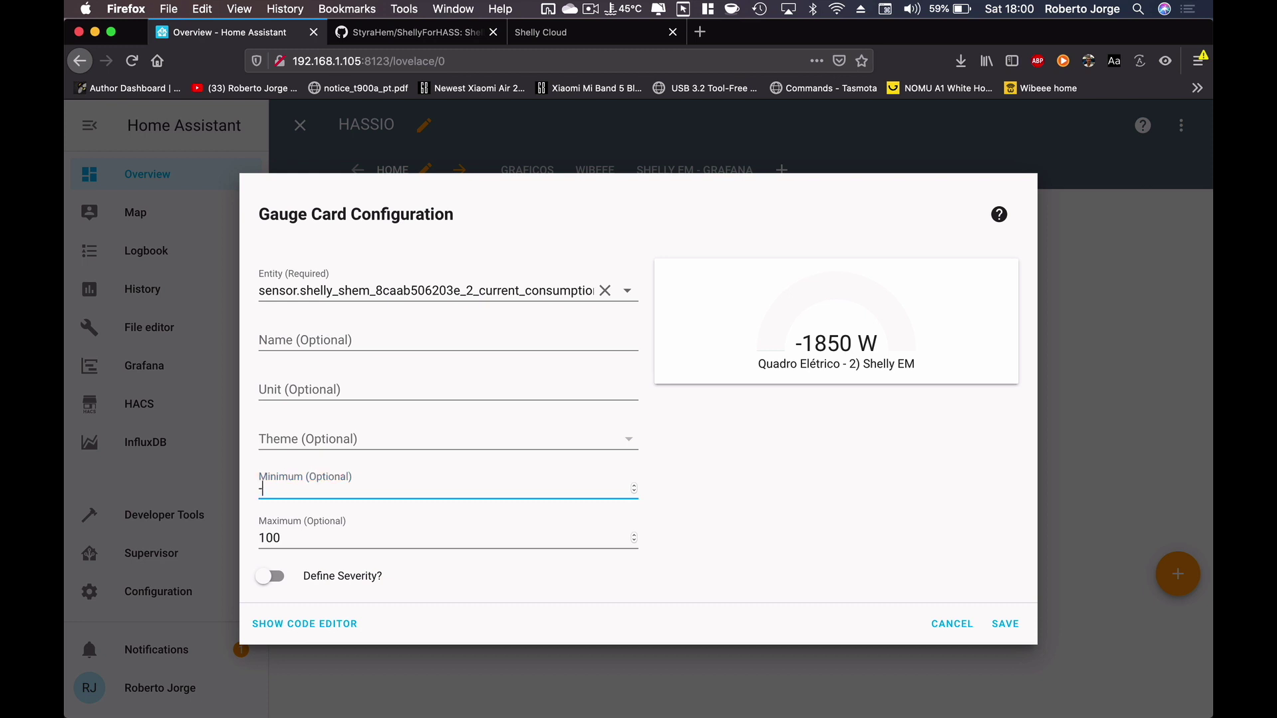
text(4000)
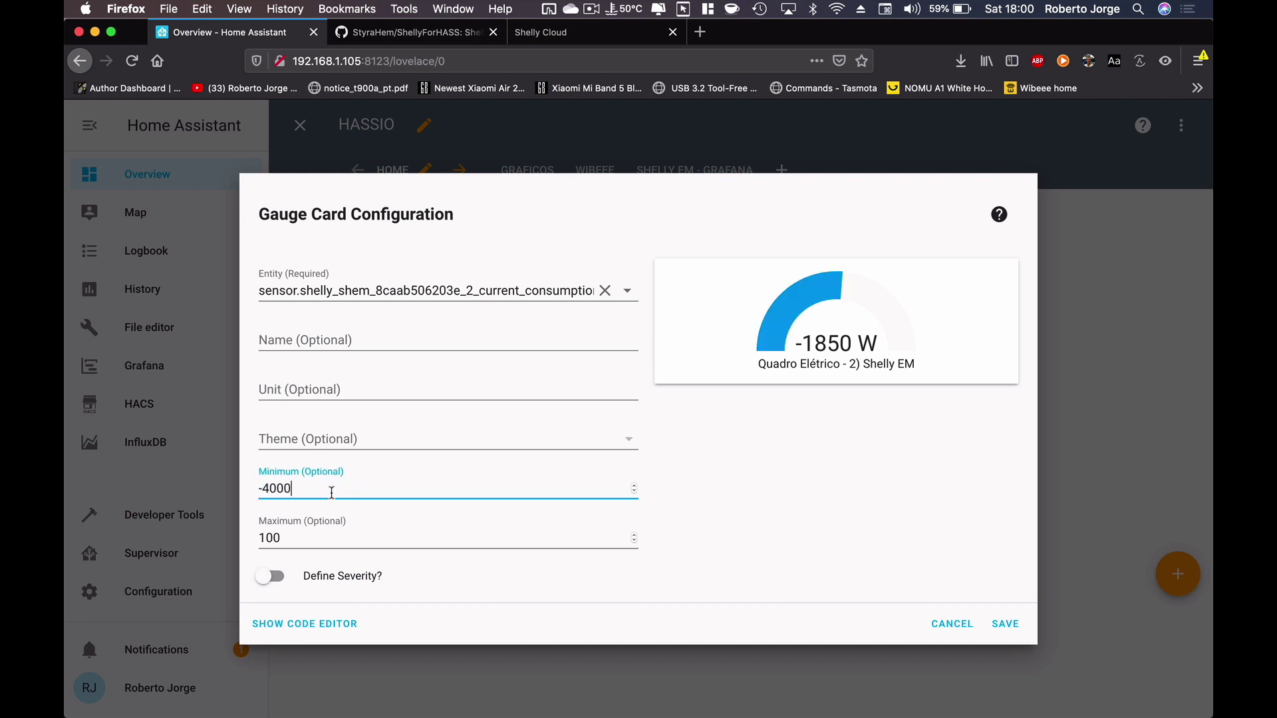
click(267, 576)
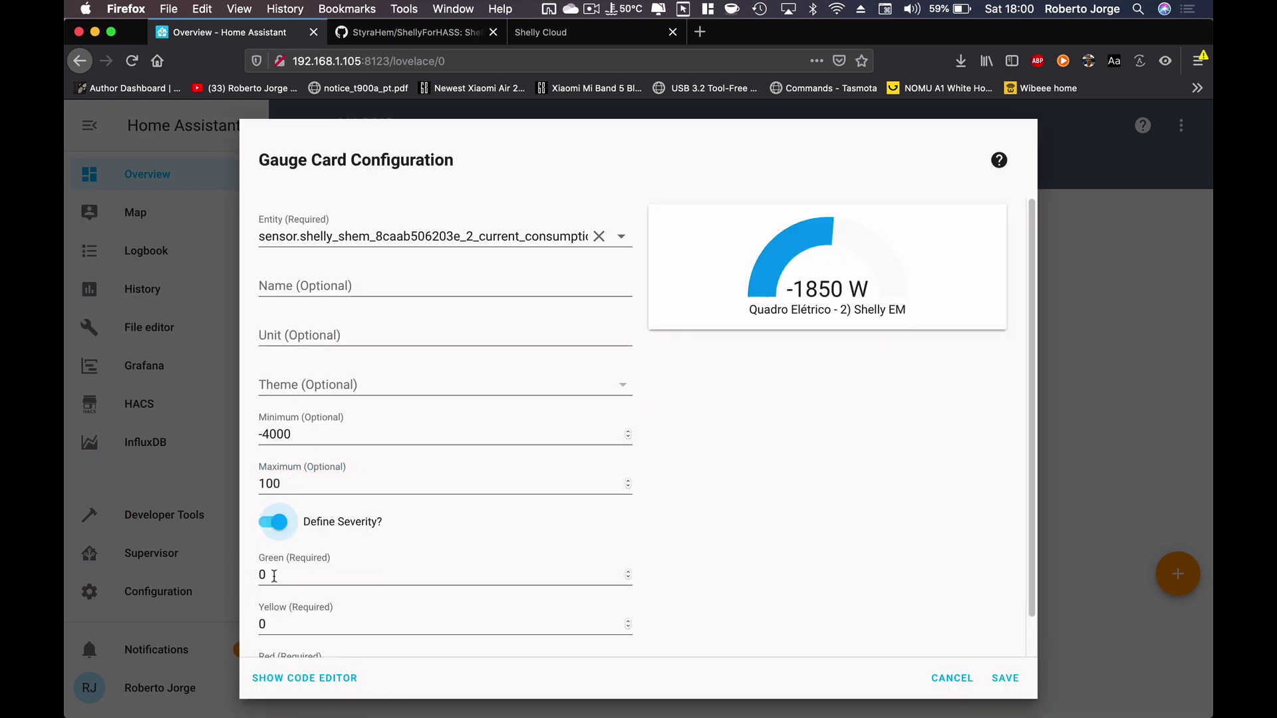
click(278, 523)
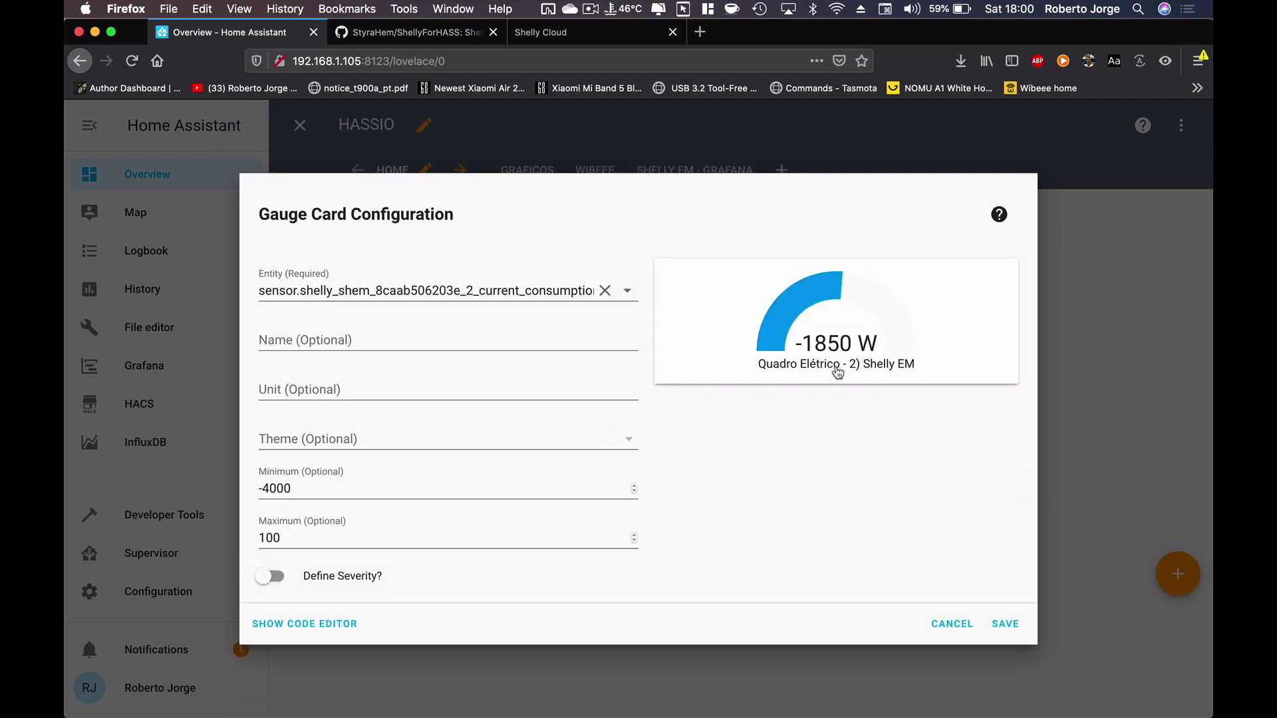
drag(289, 538, 232, 536)
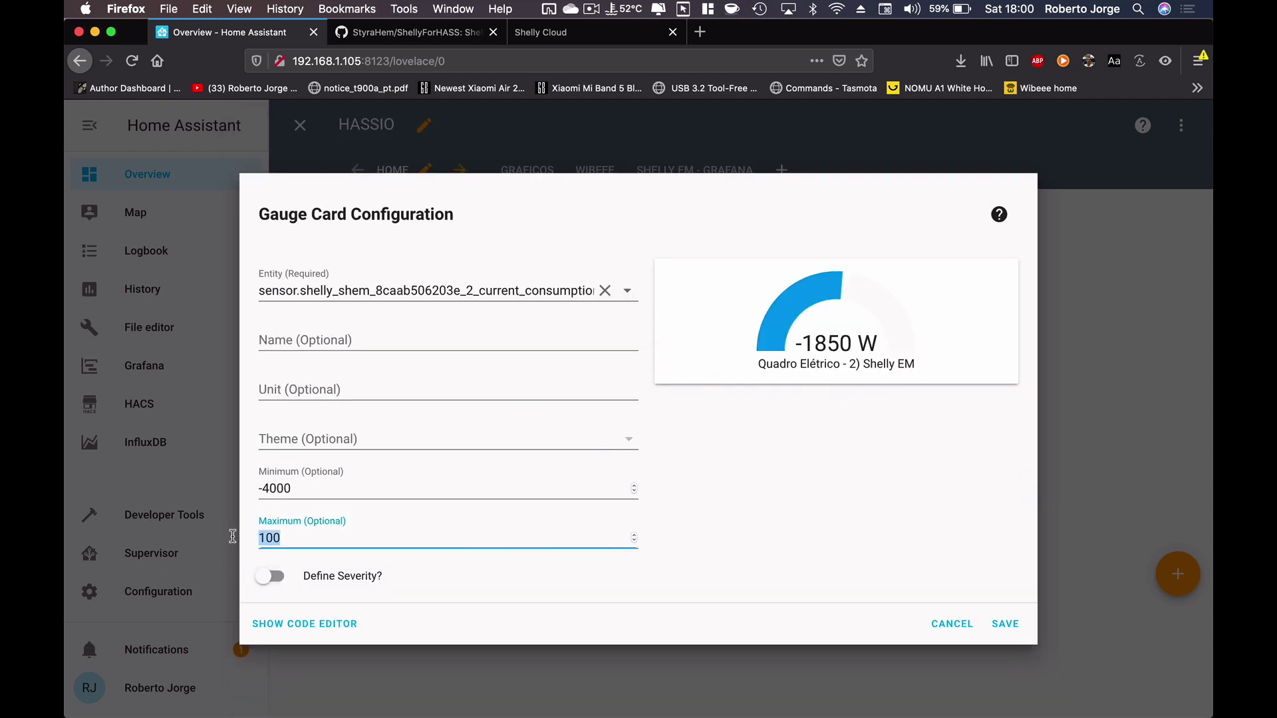
text(0)
click(1007, 627)
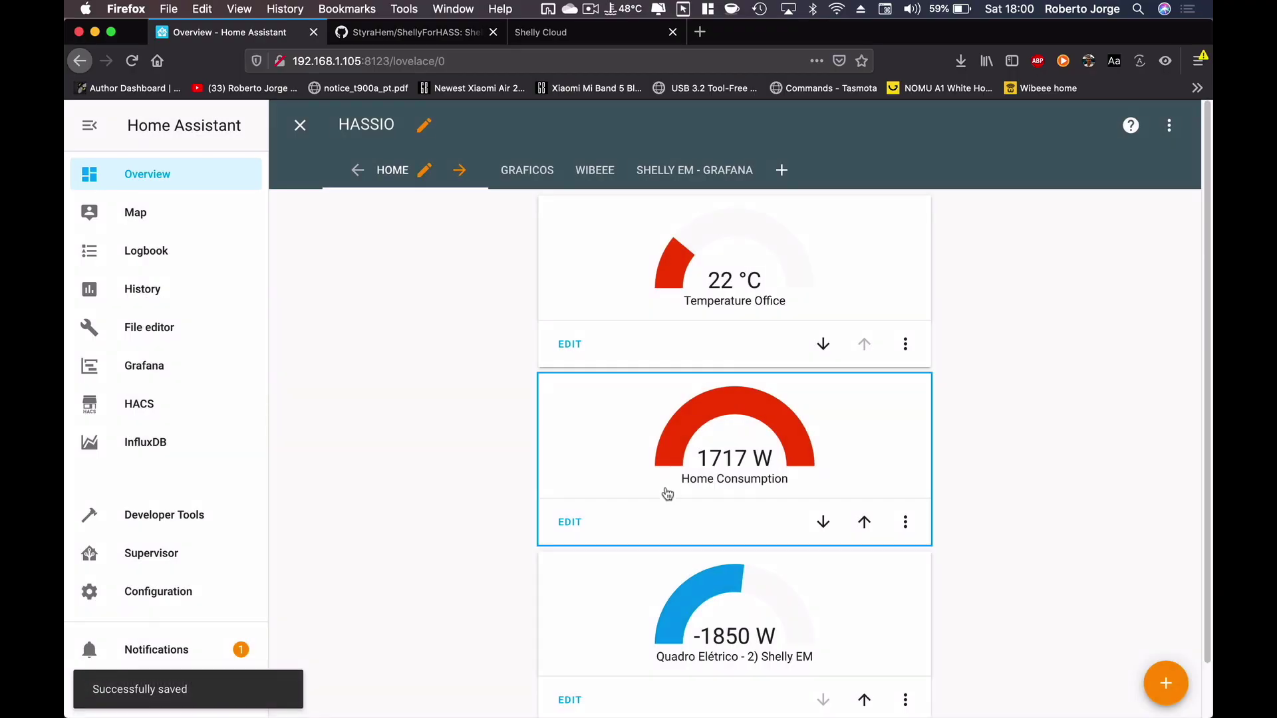
Name the third gauge card 'Sola PV' and save it.
scroll(984, 432, down, 2)
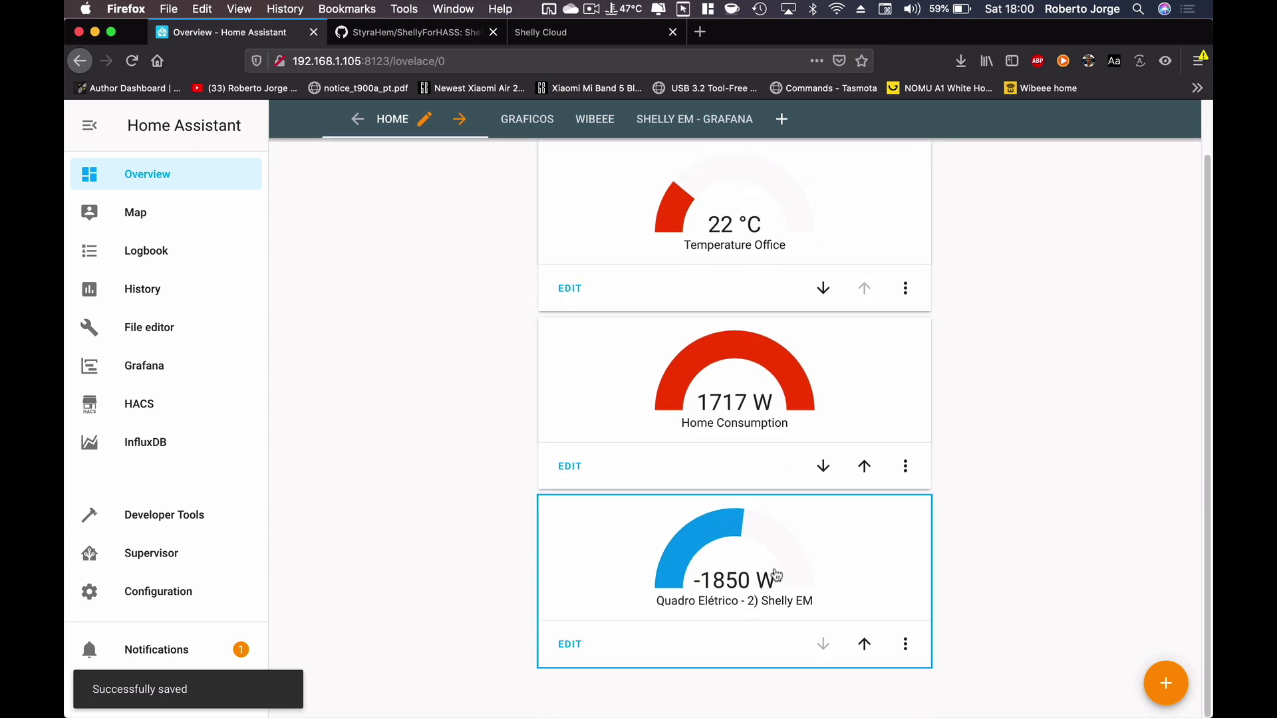
click(906, 644)
click(570, 644)
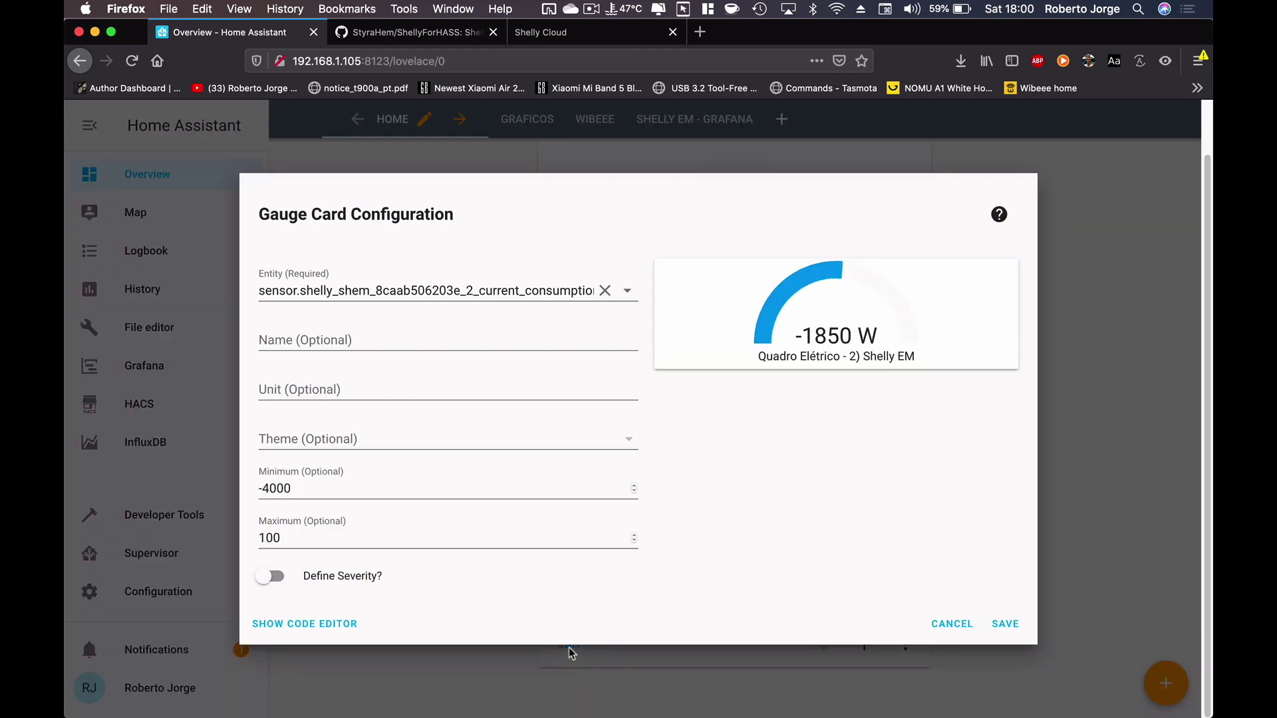
click(313, 340)
text(Sola PV)
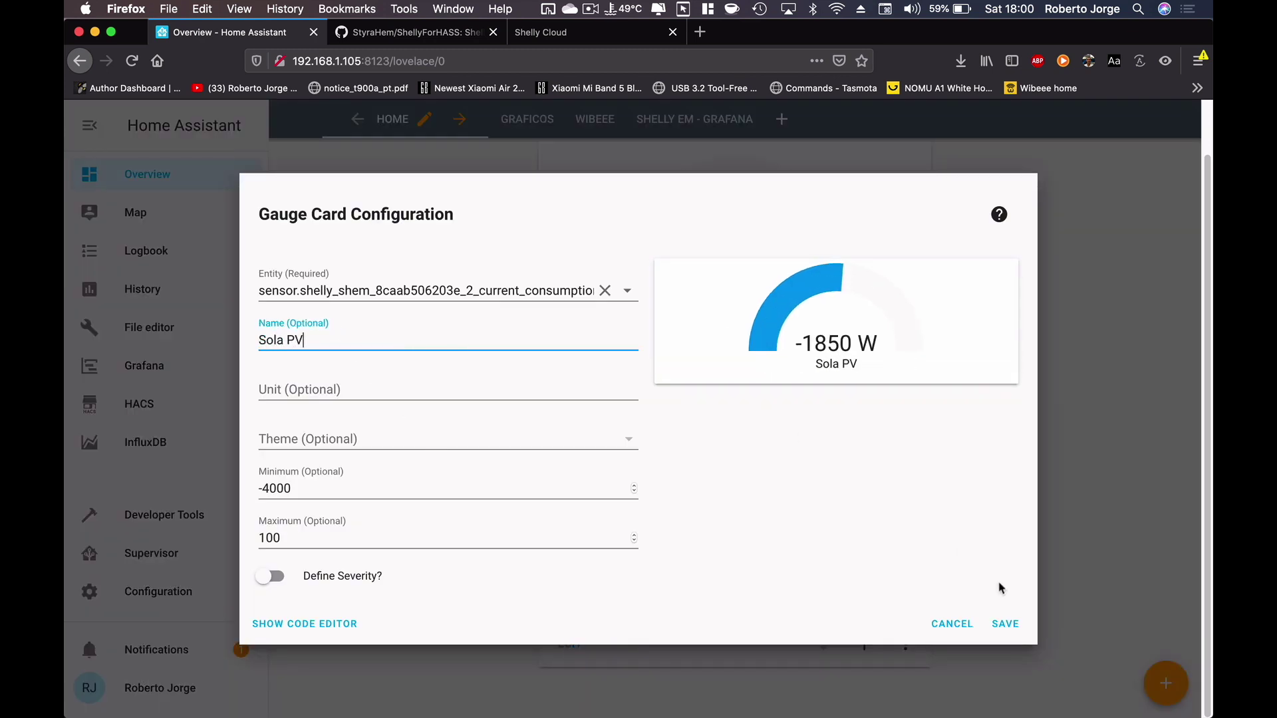
click(1004, 625)
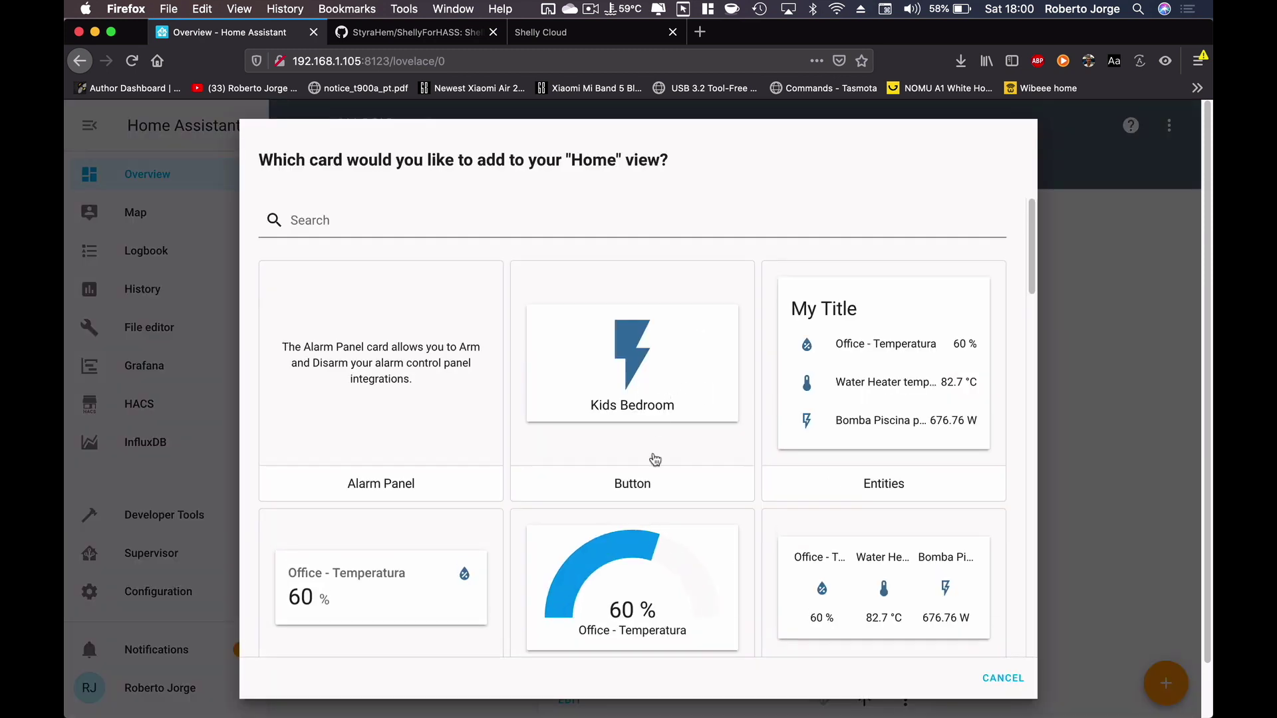
Create a Button card for the Quadro Elétrico - Shelly EM switch (switch.shelly_shem_8caab506203e).
click(648, 490)
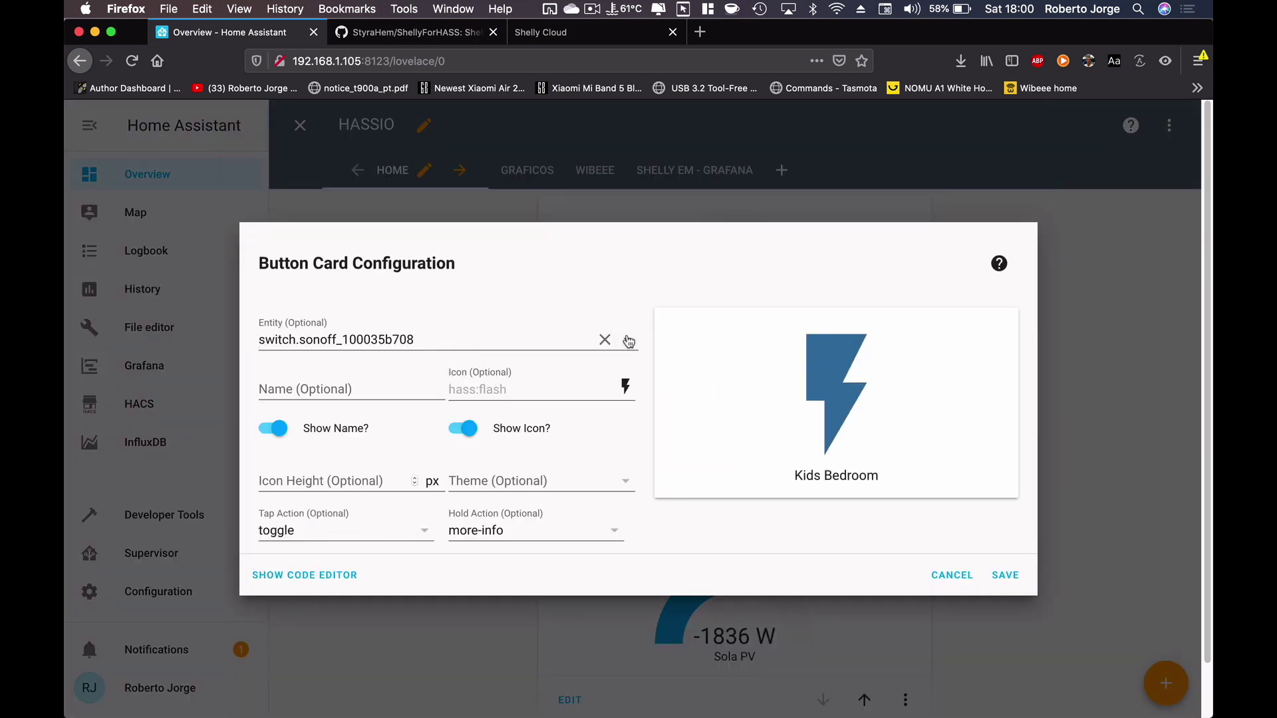
click(629, 341)
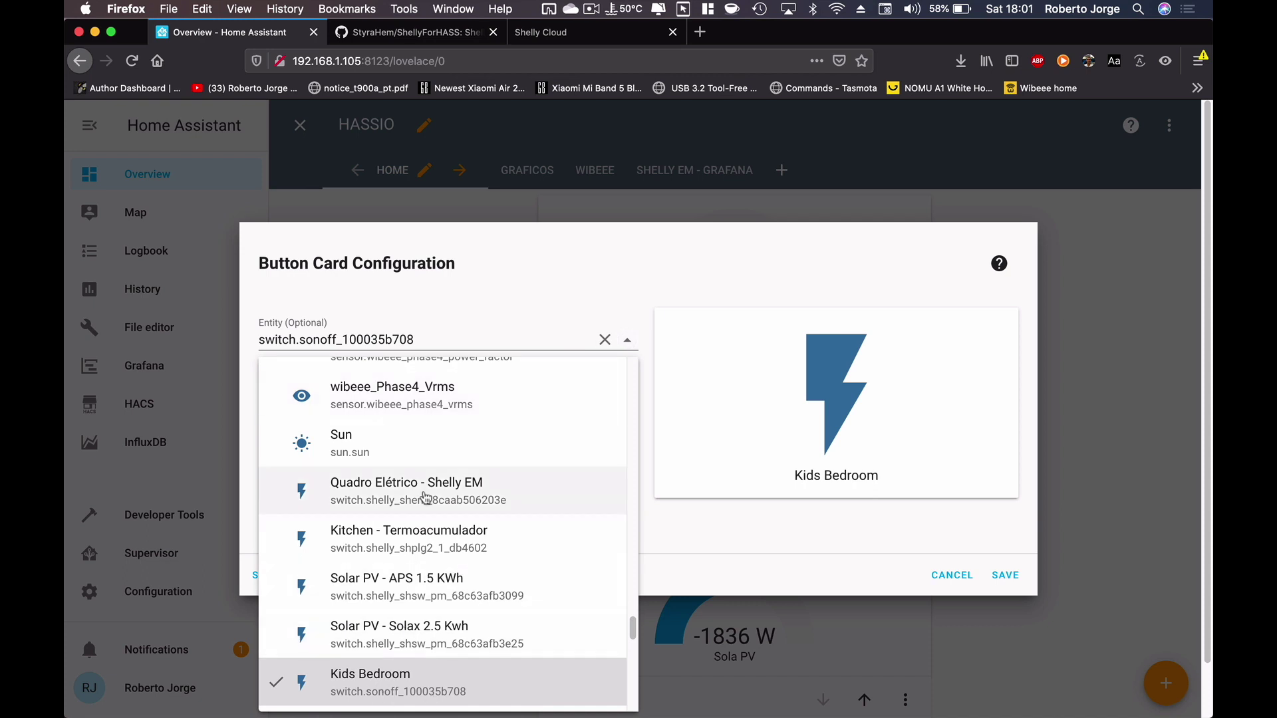
click(419, 590)
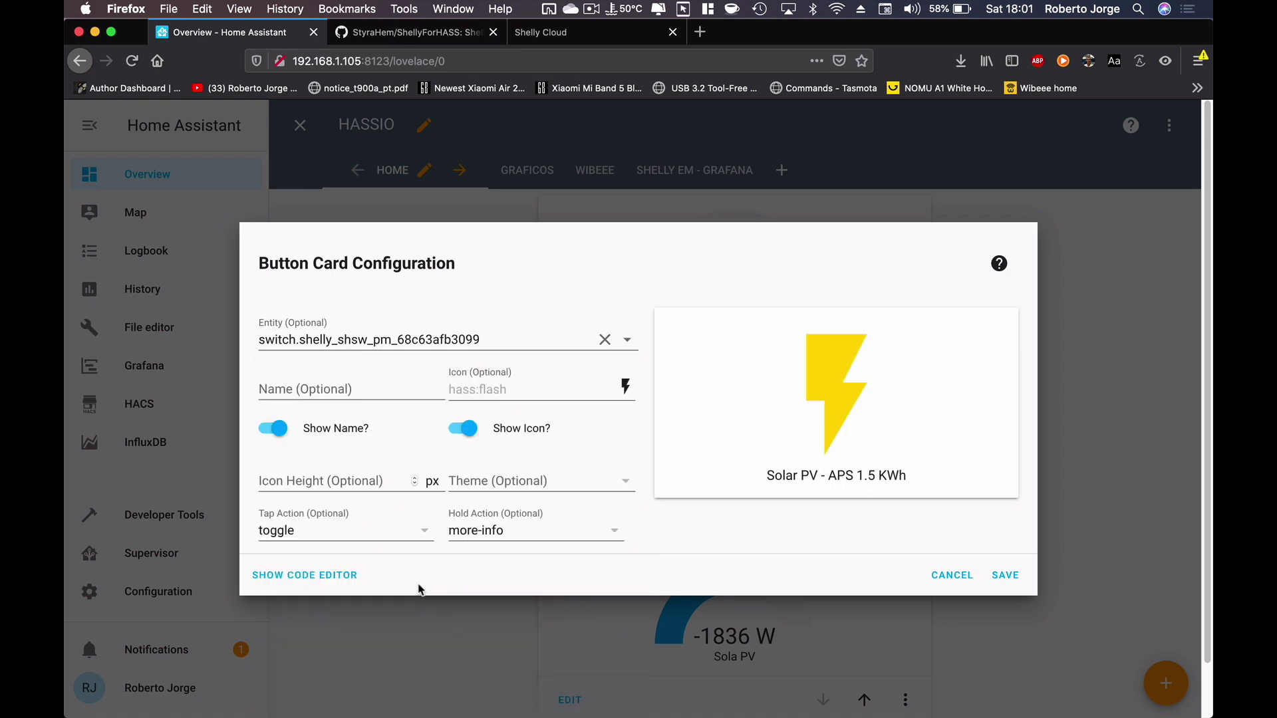
click(626, 342)
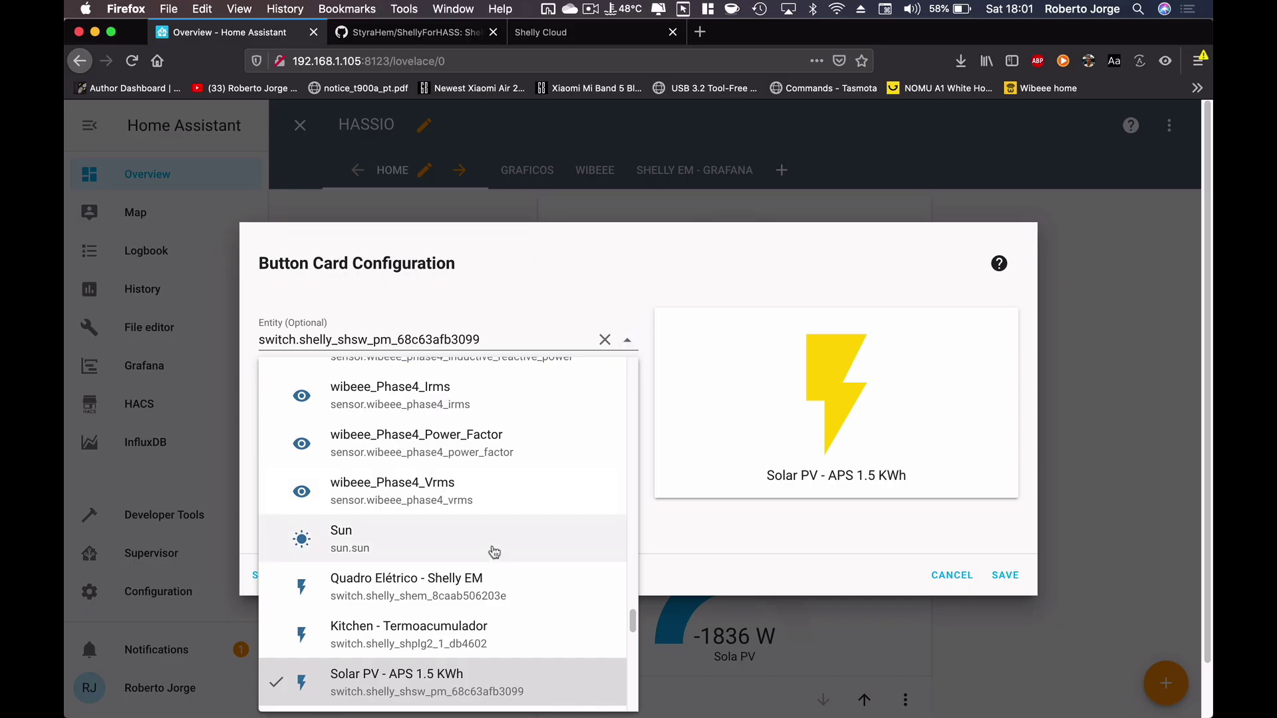
click(410, 588)
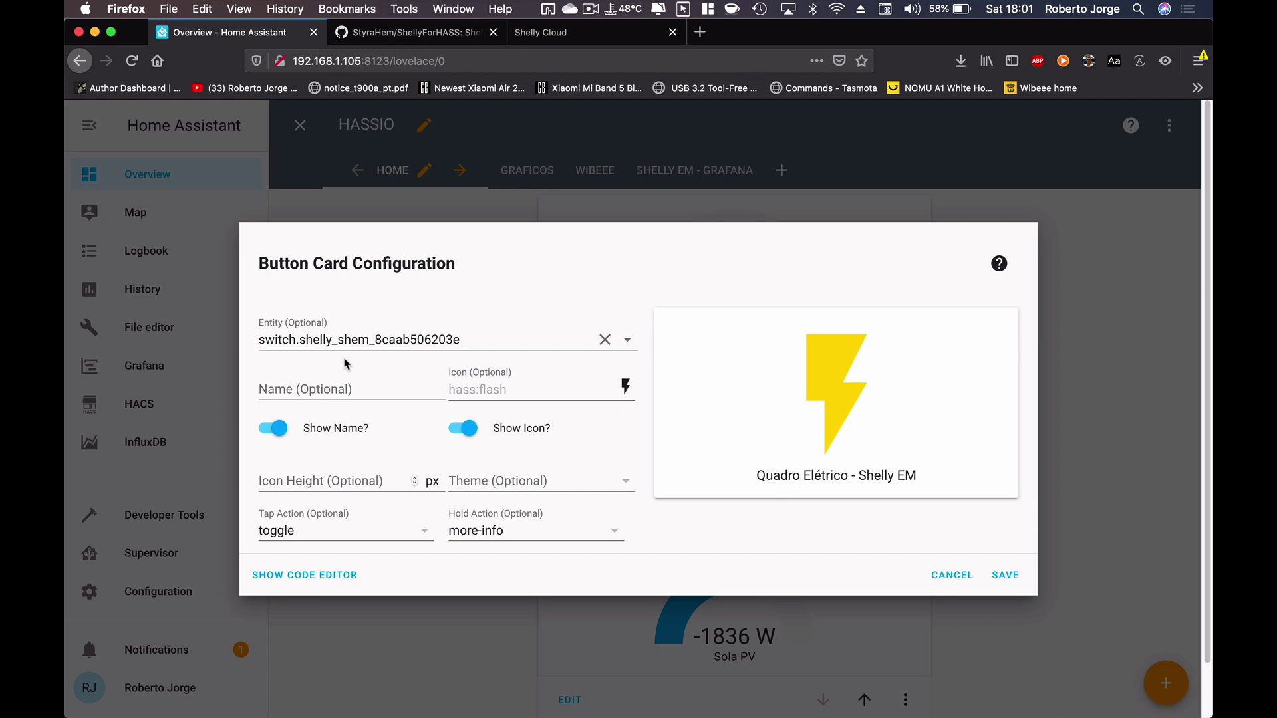
Name the button 'Water Heater' and save the card.
click(291, 387)
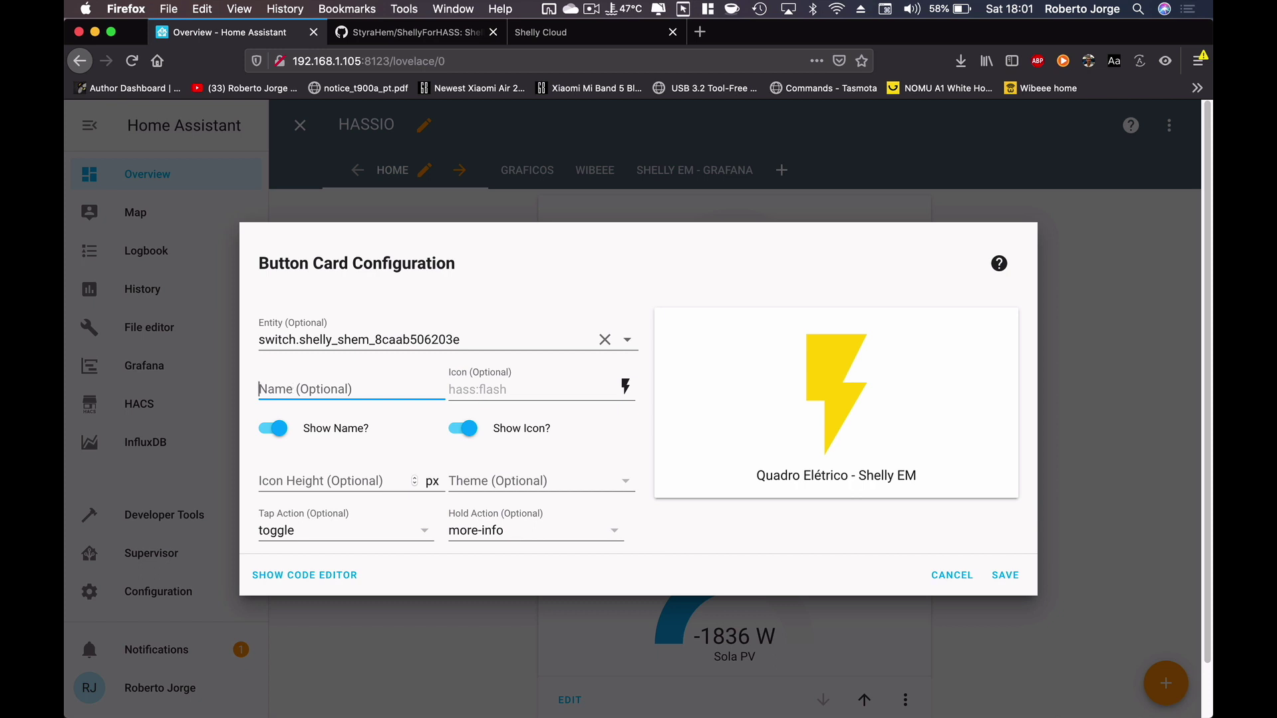
text(Water Heate)
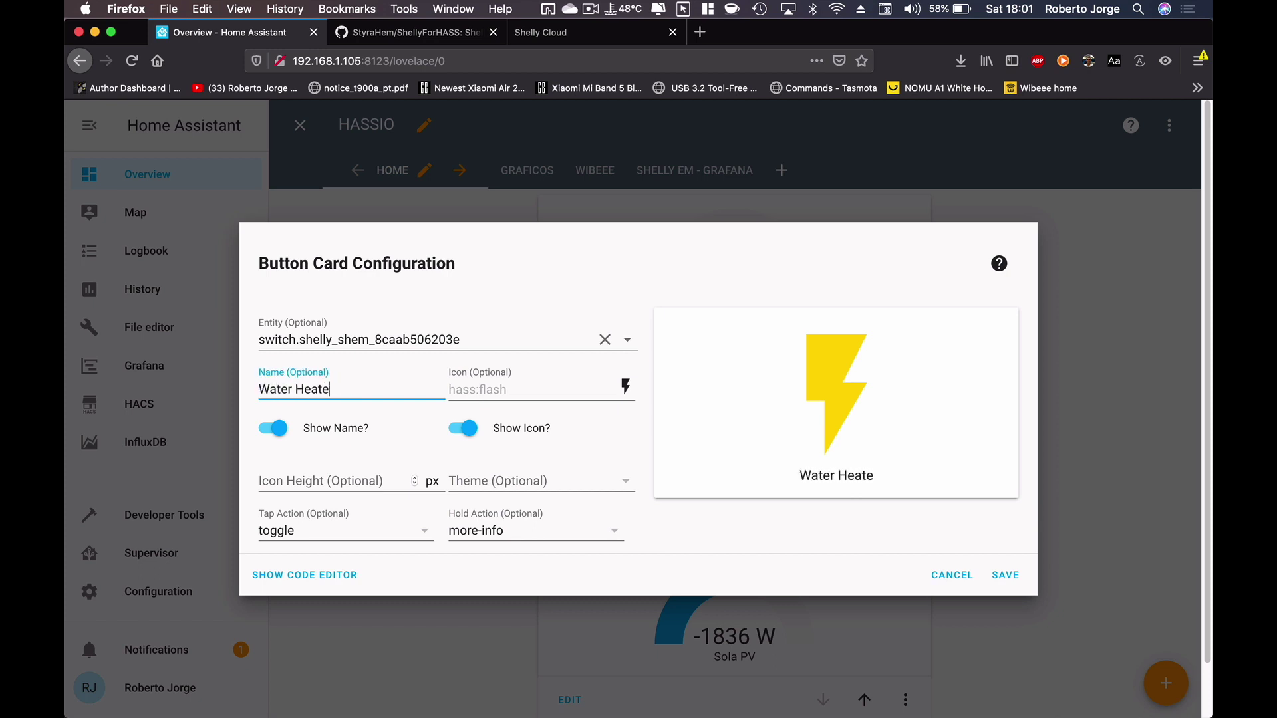
text(r)
click(1018, 573)
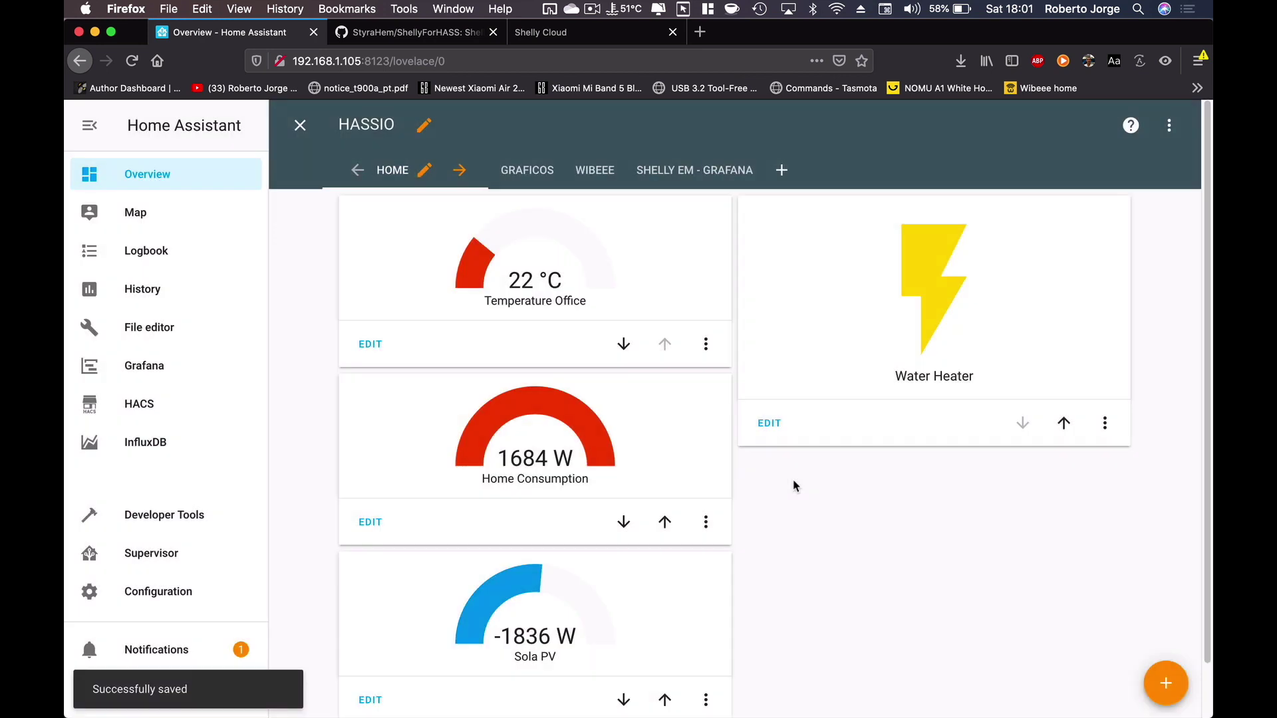